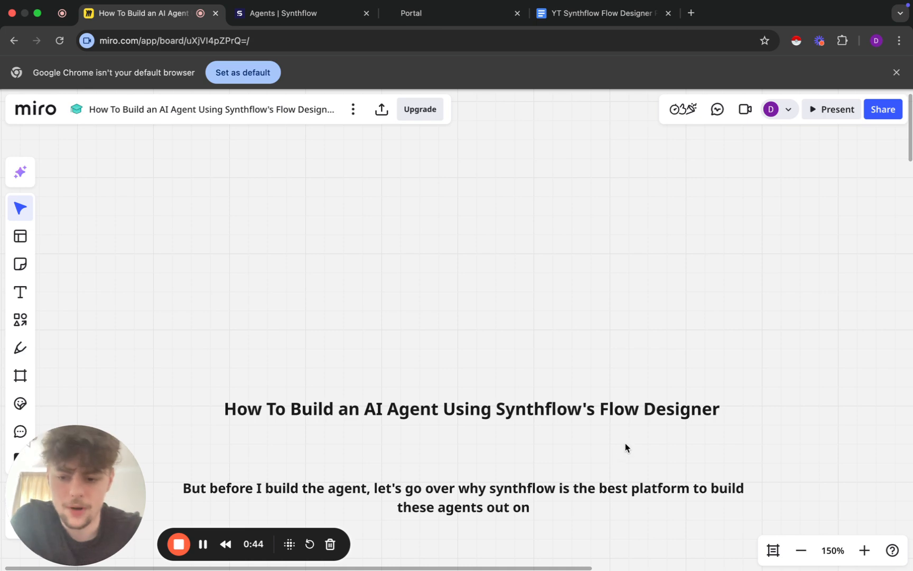
# Read the board's introduction and the Ease of Use notes, from prompting AI agents through to building without any code.
pyautogui.scroll(-2, 626, 447)
pyautogui.scroll(-3, 625, 447)
pyautogui.scroll(2, 625, 447)
pyautogui.scroll(1, 625, 448)
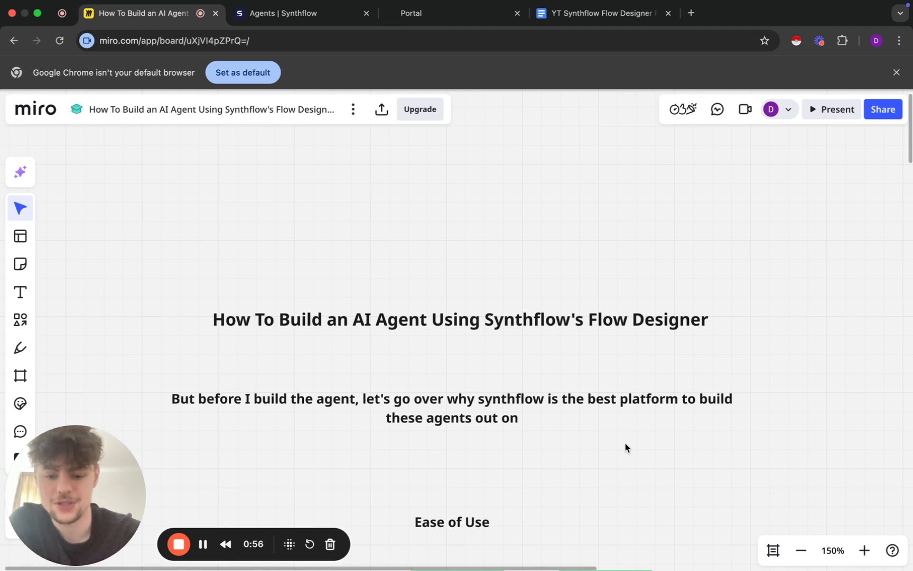
pyautogui.scroll(-5, 626, 447)
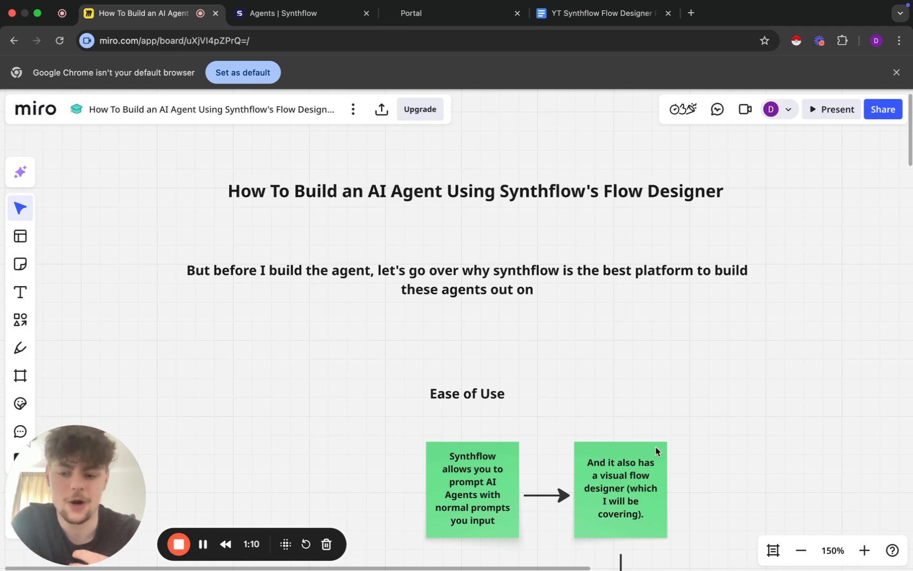
pyautogui.scroll(-5, 656, 451)
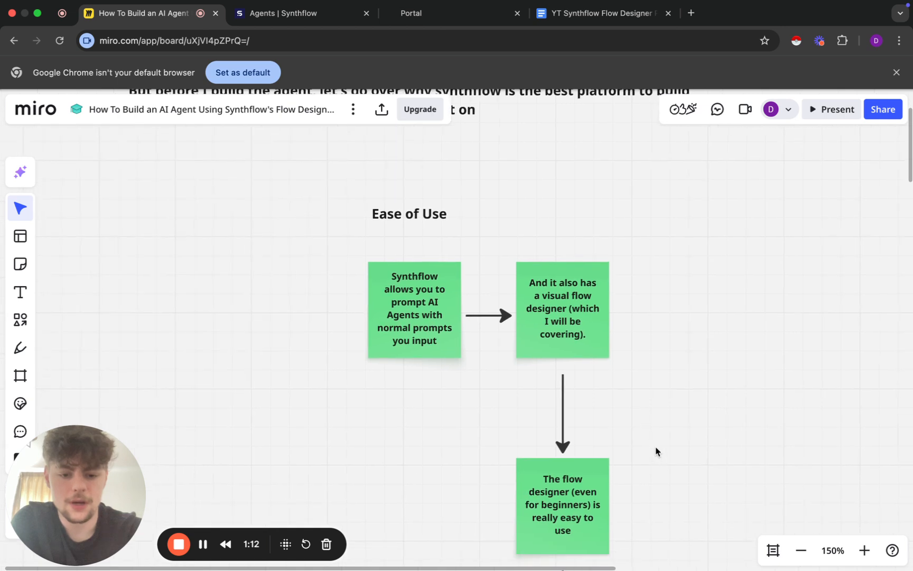
pyautogui.hscroll(3, 656, 450)
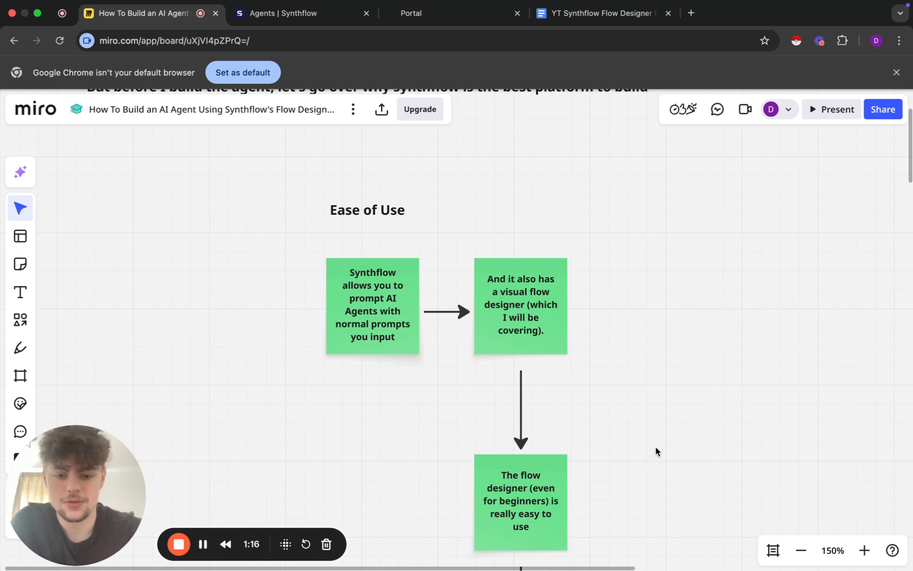
pyautogui.scroll(-5, 656, 451)
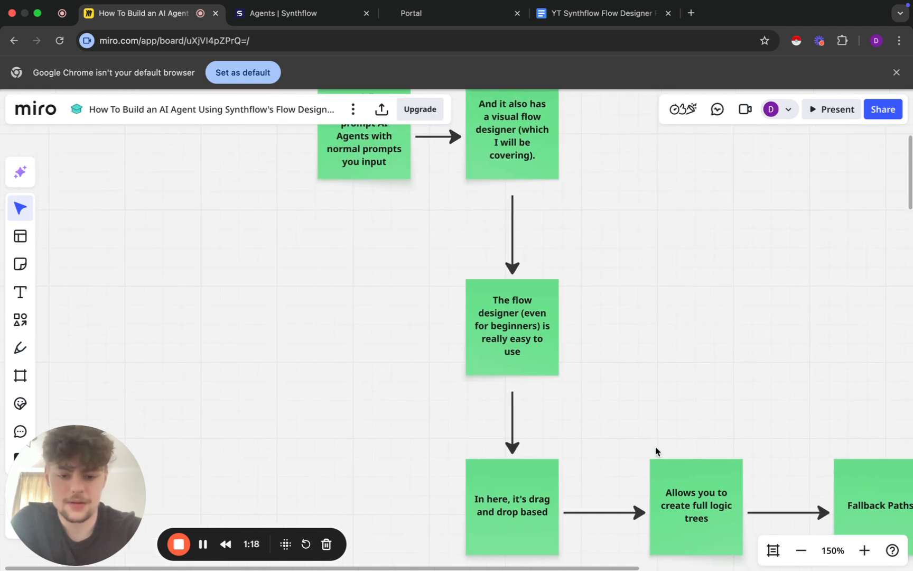
pyautogui.hscroll(4, 656, 450)
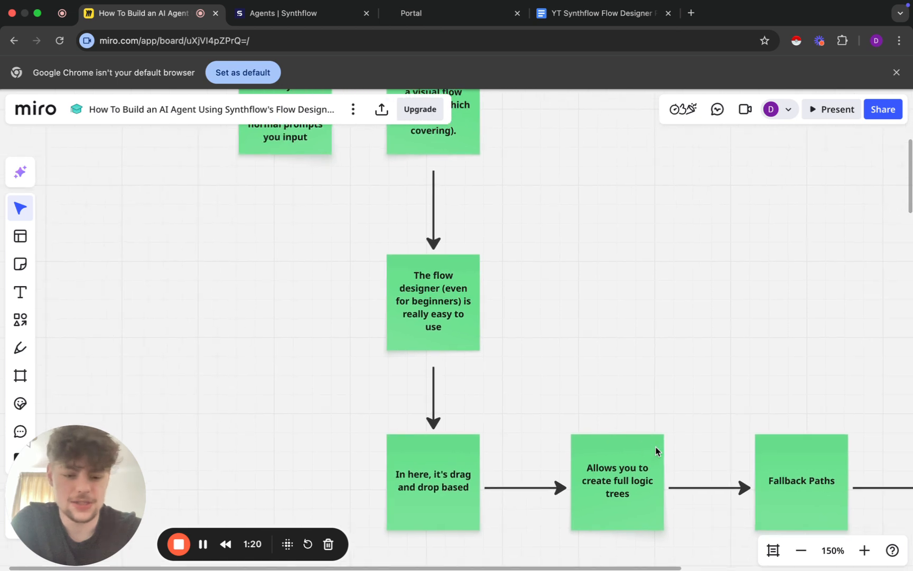
pyautogui.hscroll(1, 655, 451)
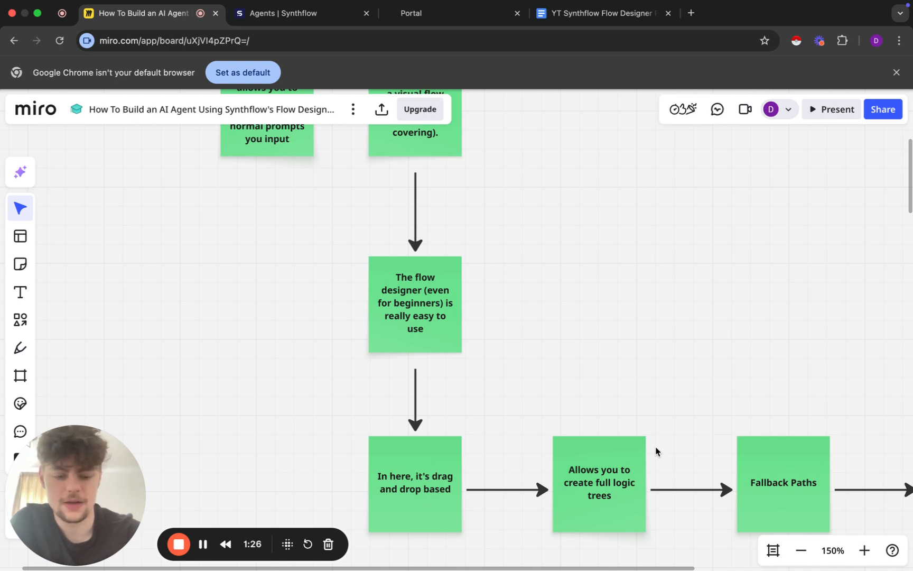
pyautogui.hscroll(-1, 656, 450)
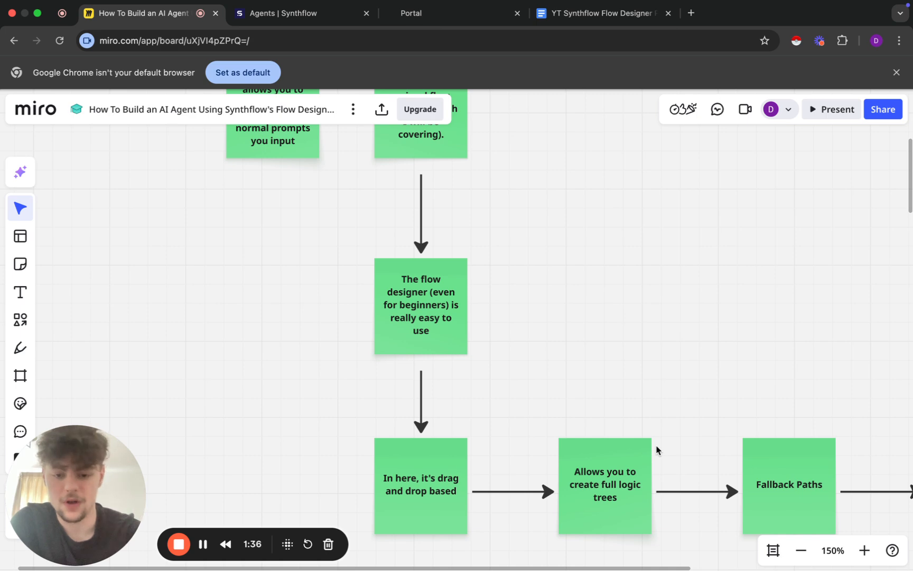
pyautogui.hscroll(8, 673, 385)
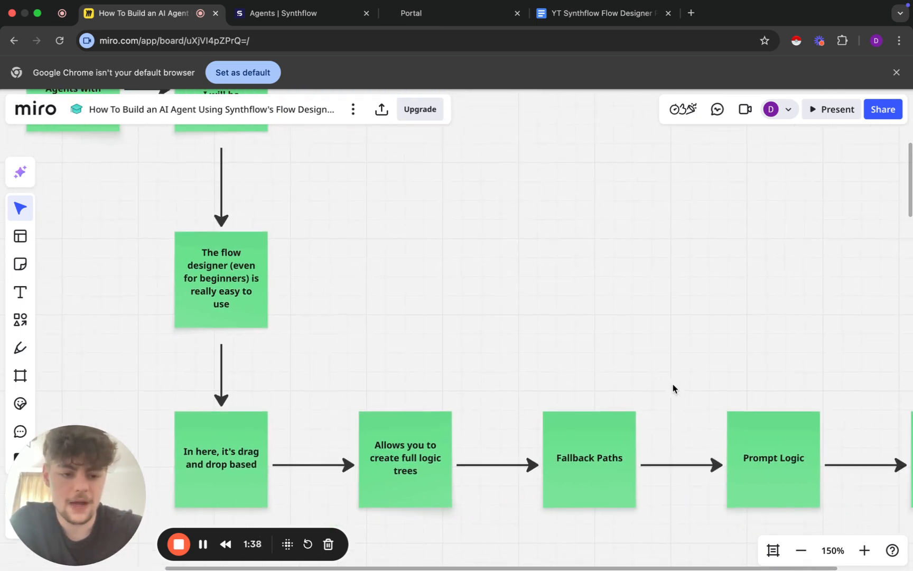
pyautogui.hscroll(2, 673, 388)
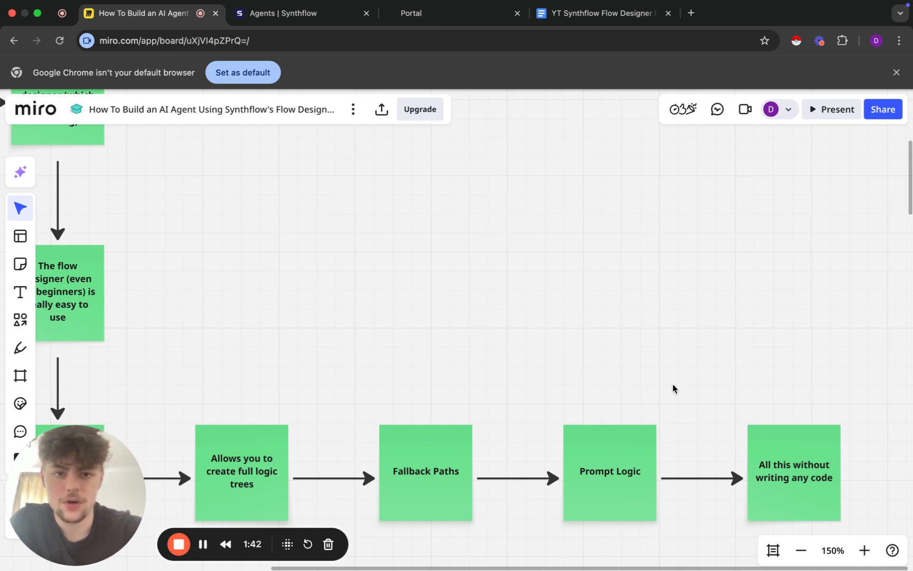
# Review the Inbound Call Handling notes, from 24/7 AI receptionists through to multi-lingual support.
pyautogui.hscroll(-10, 673, 389)
pyautogui.scroll(-6, 672, 388)
pyautogui.hscroll(-8, 672, 388)
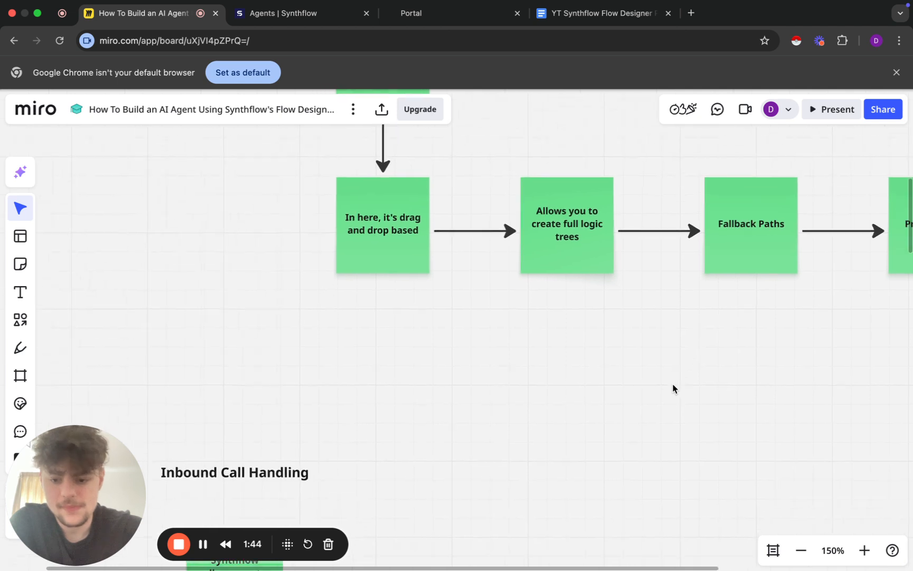
pyautogui.scroll(2, 673, 384)
pyautogui.hscroll(-2, 673, 383)
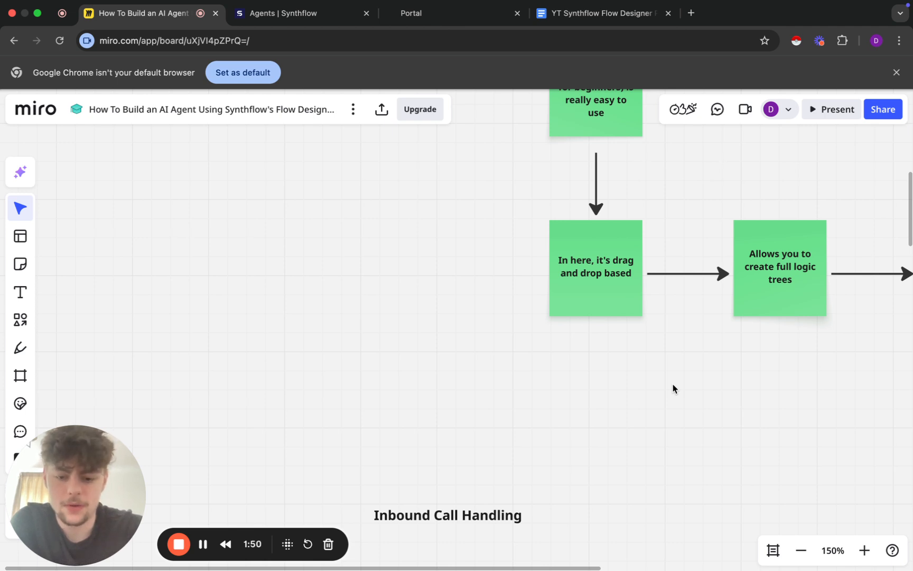
pyautogui.scroll(-5, 672, 384)
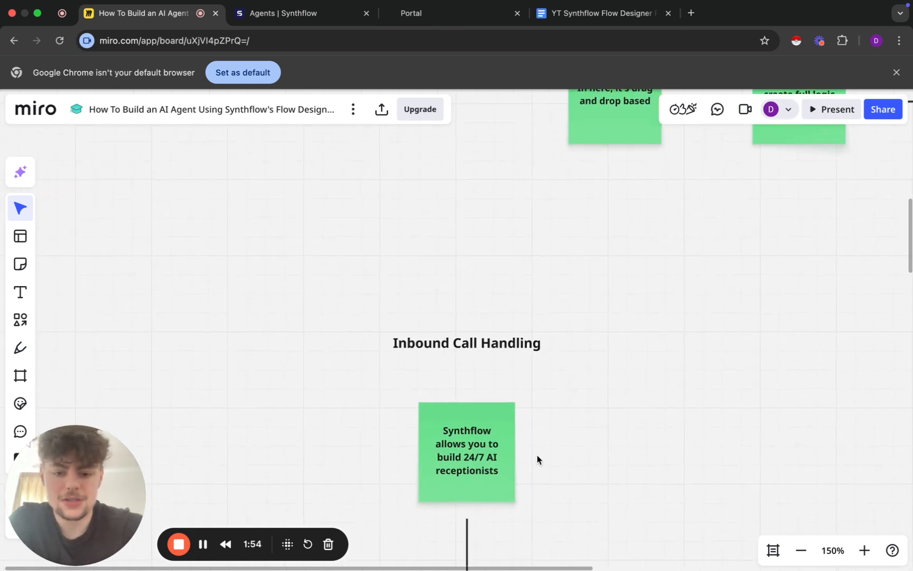
pyautogui.scroll(-3, 536, 468)
pyautogui.scroll(-1, 535, 468)
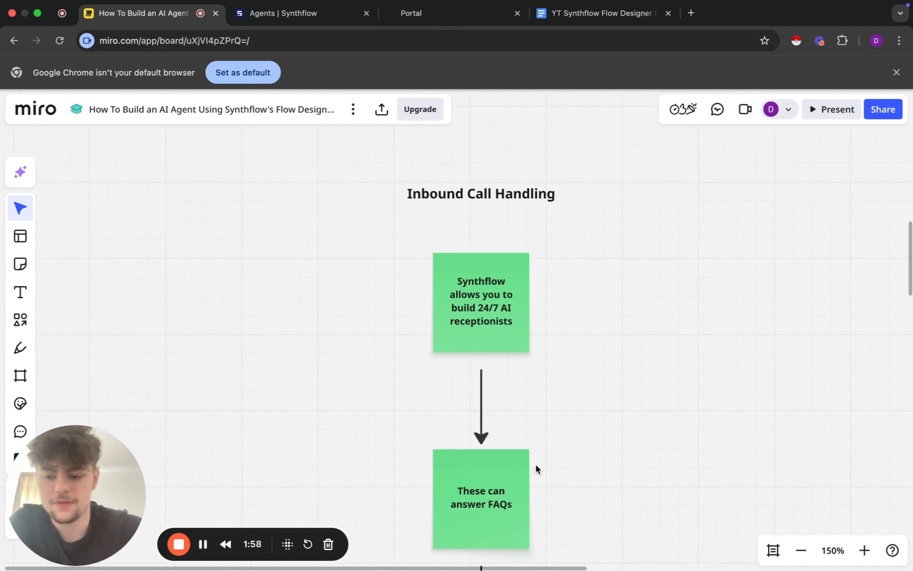
pyautogui.scroll(-5, 536, 468)
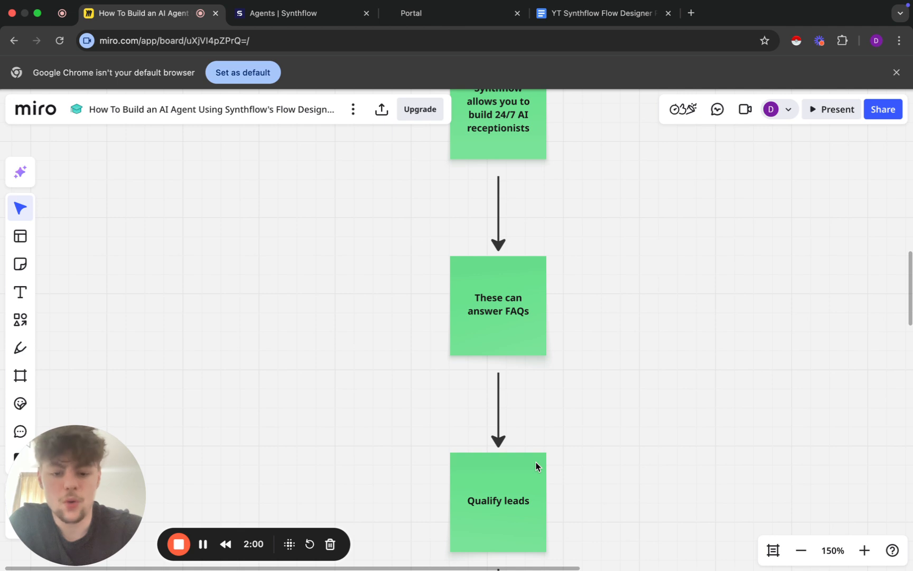
pyautogui.scroll(-5, 536, 466)
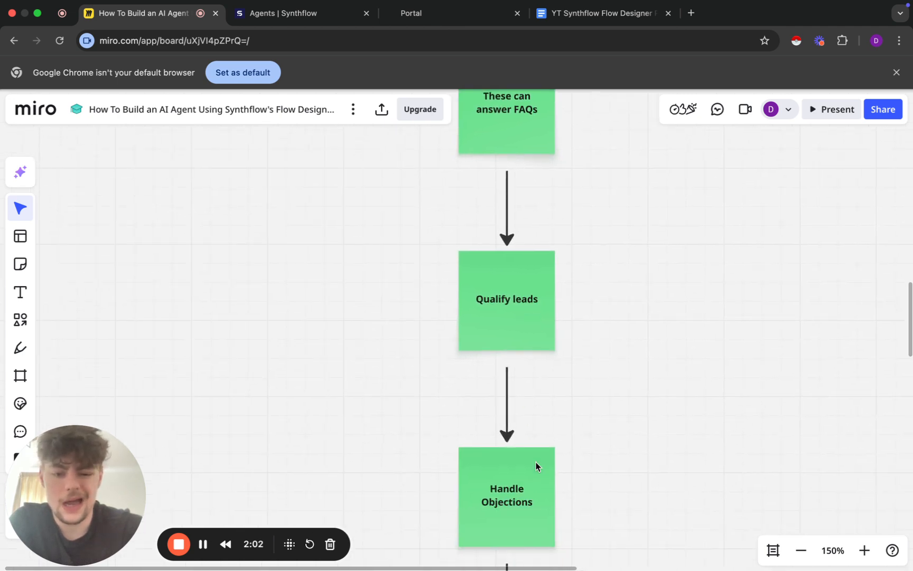
pyautogui.scroll(-5, 536, 465)
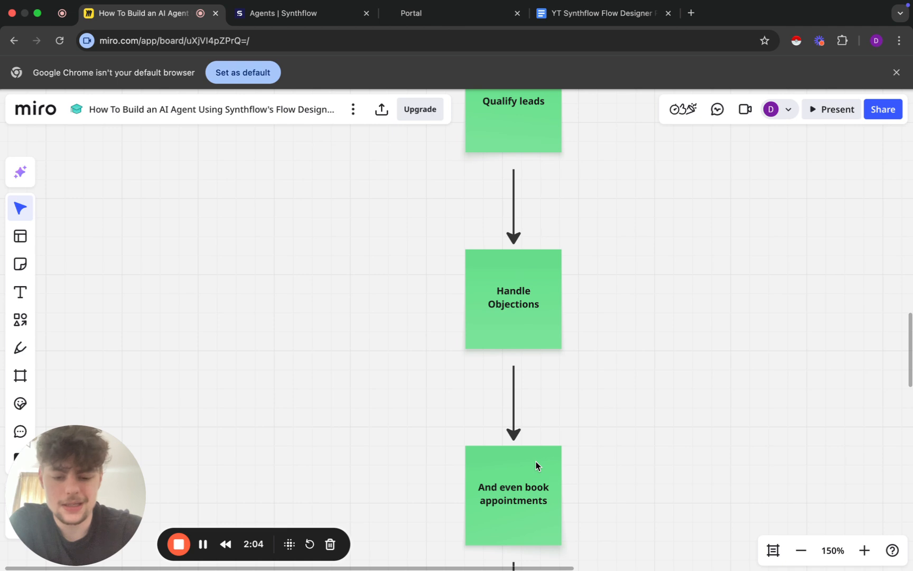
pyautogui.scroll(-4, 536, 466)
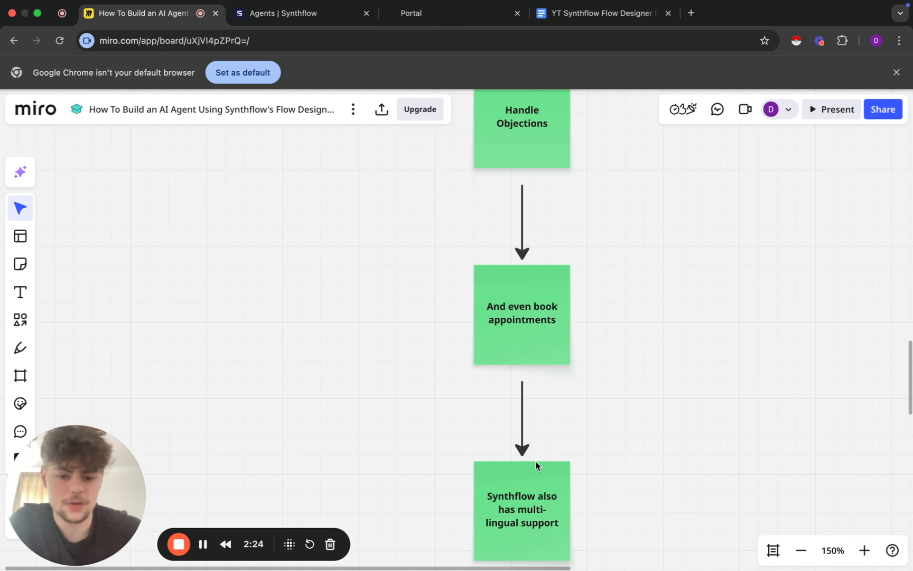
pyautogui.scroll(-2, 610, 456)
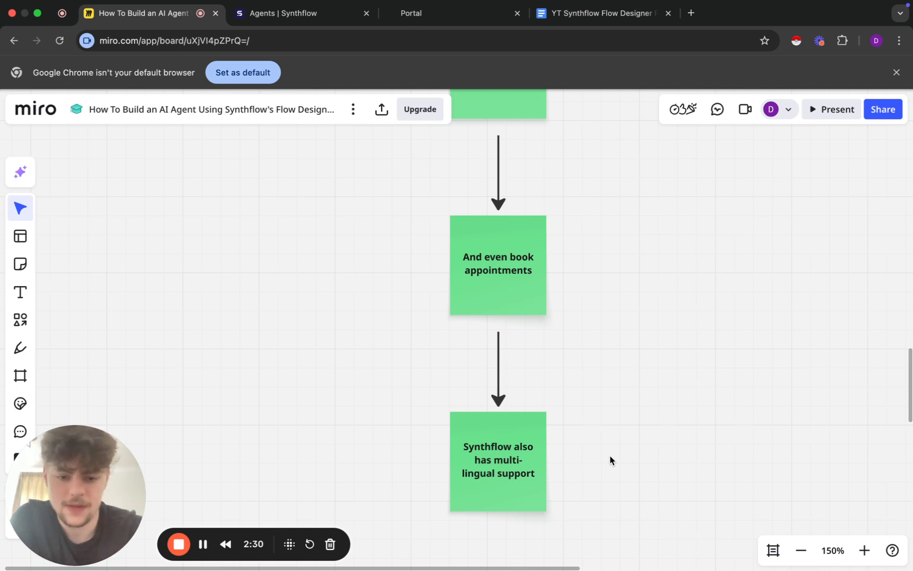
# Review the Integrations notes, from the native tool integrations through to the automation stack note for agencies.
pyautogui.scroll(-5, 609, 456)
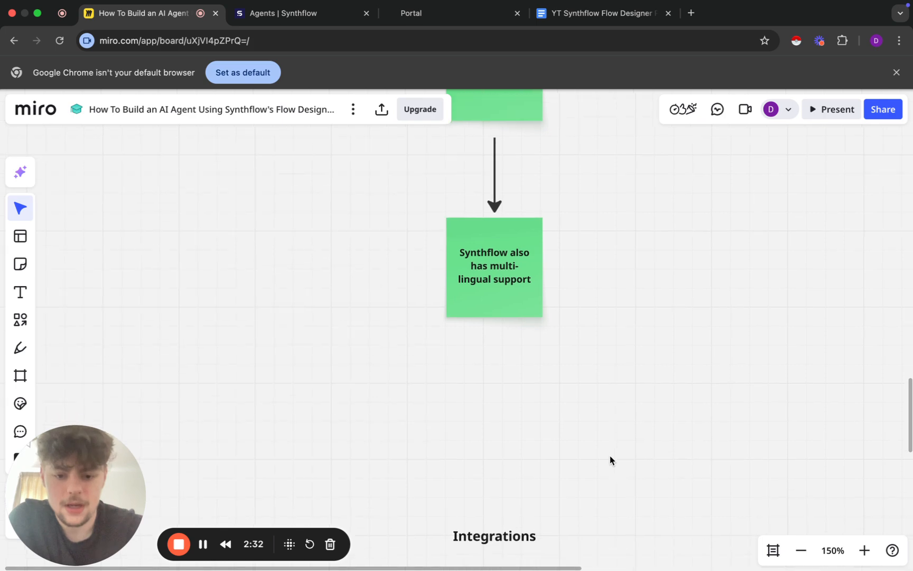
pyautogui.scroll(-2, 610, 459)
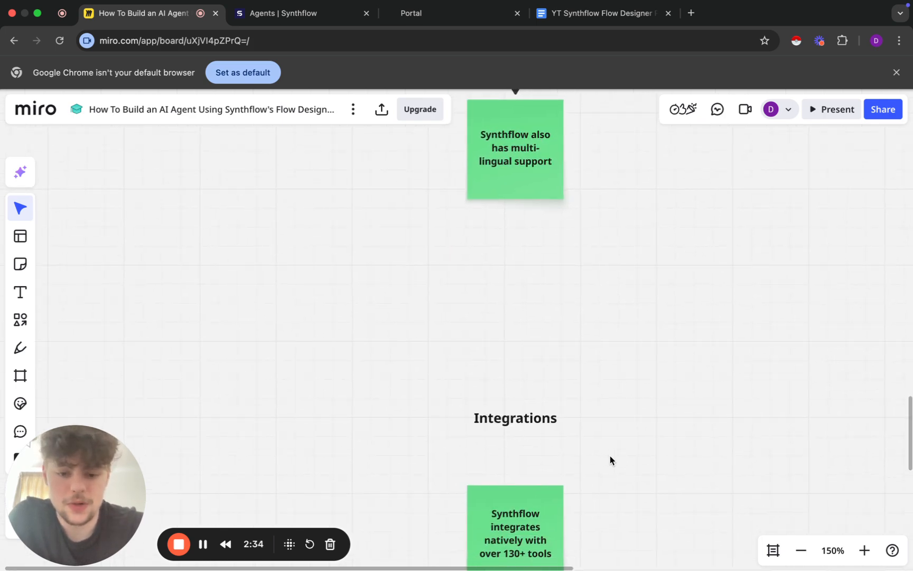
pyautogui.scroll(-1, 610, 456)
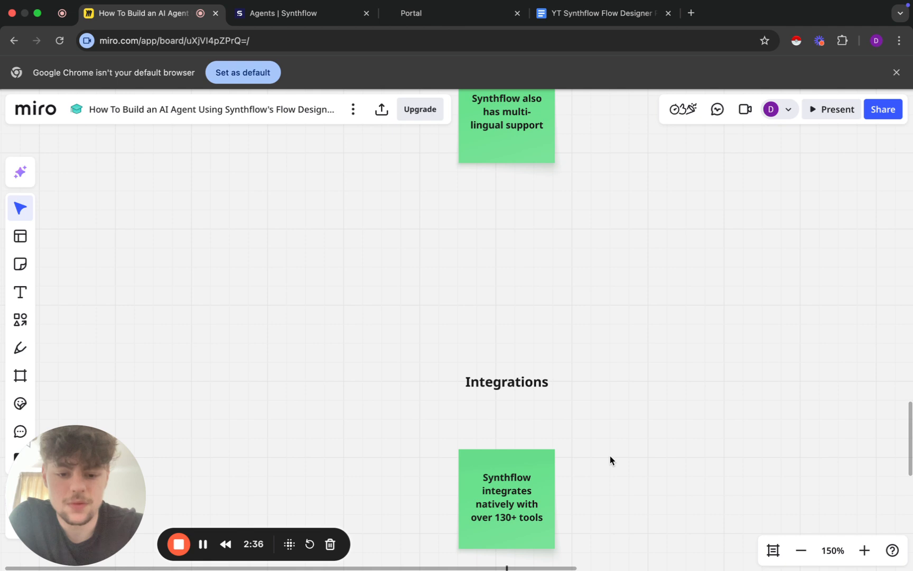
pyautogui.scroll(-5, 610, 457)
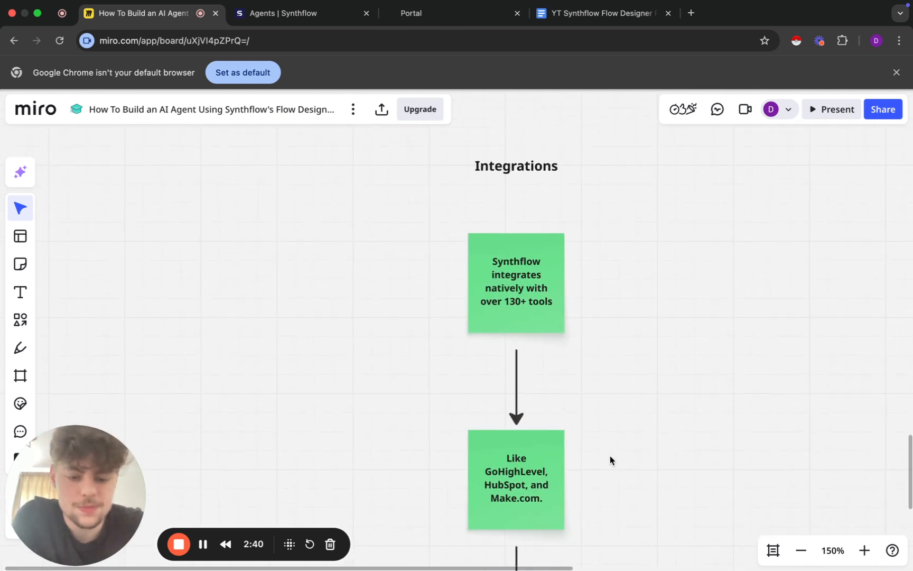
pyautogui.scroll(-4, 610, 457)
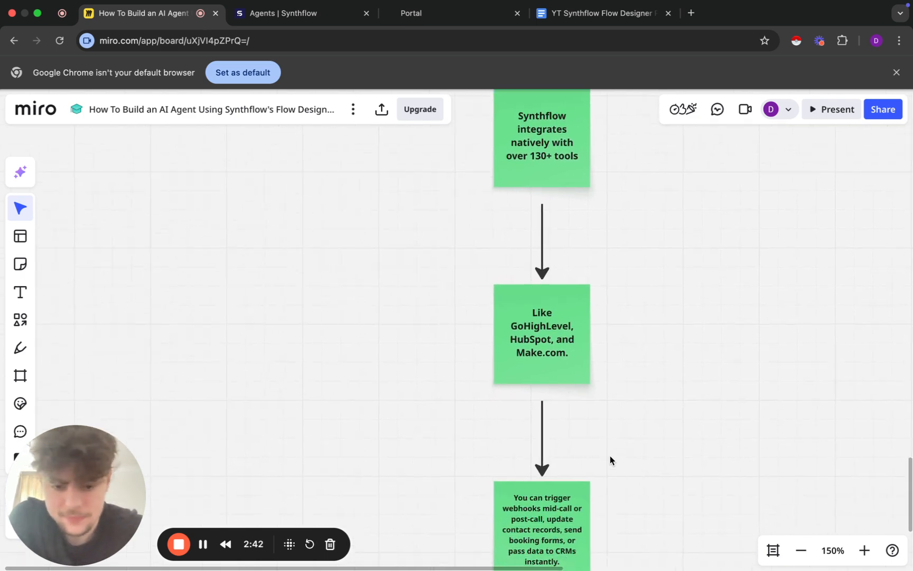
pyautogui.hscroll(2, 609, 459)
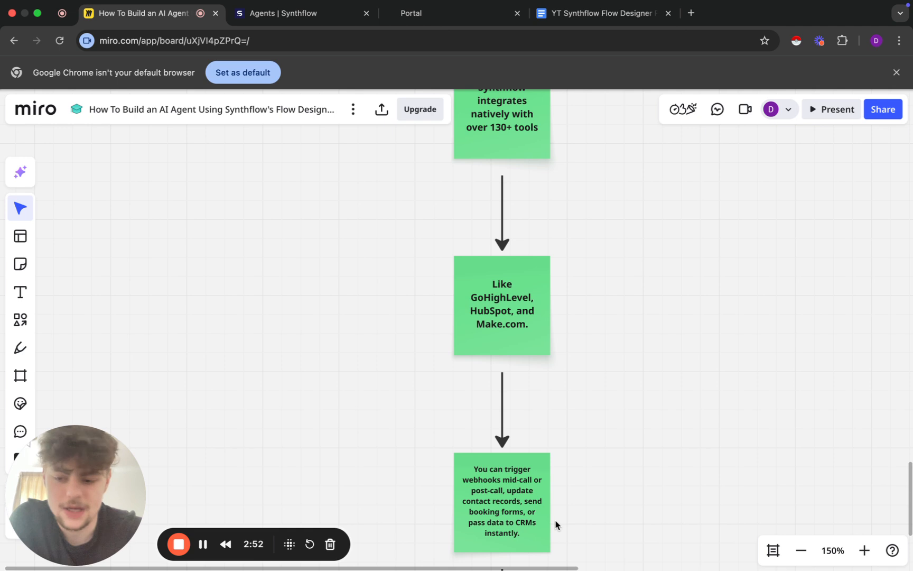
pyautogui.scroll(-5, 555, 523)
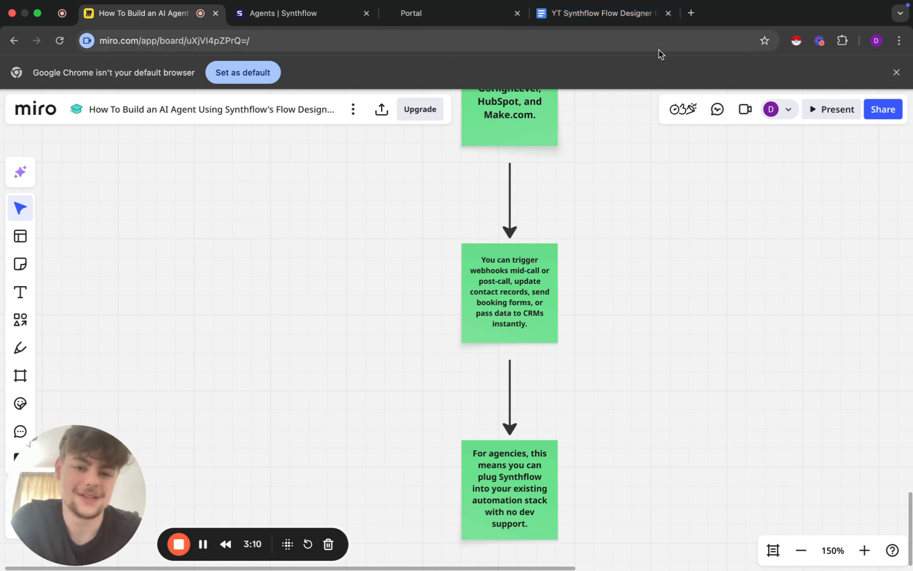
# Switch to Synthflow and bring up the list of phone numbers available to buy.
pyautogui.click(274, 15)
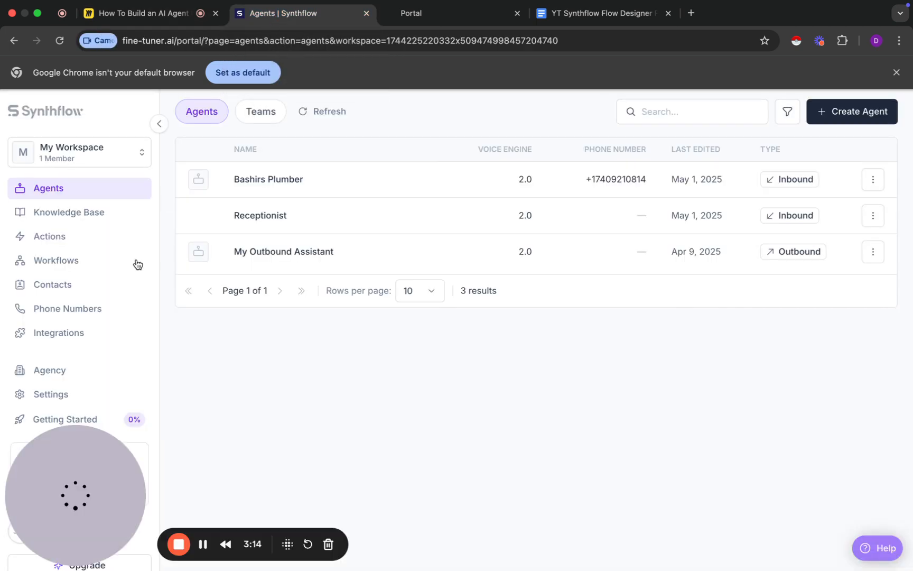
pyautogui.click(104, 314)
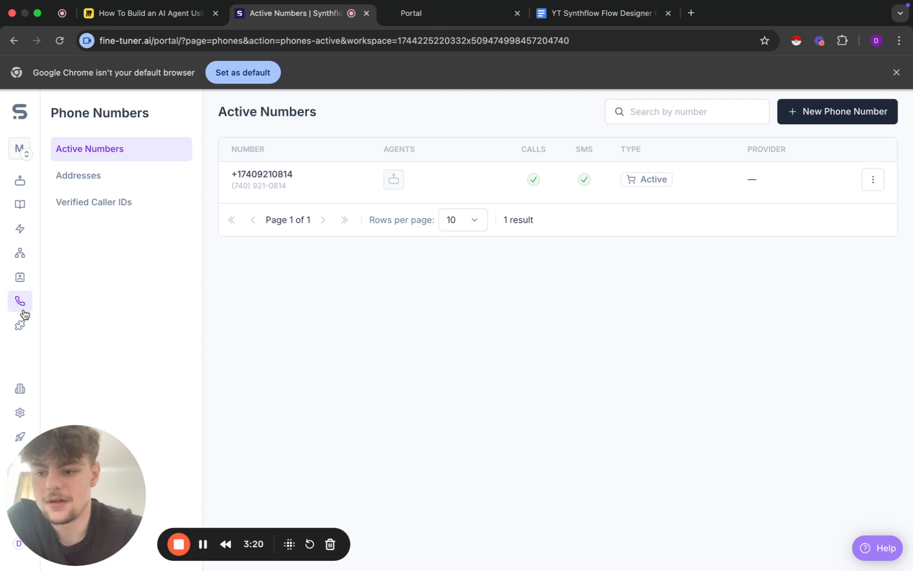
pyautogui.click(827, 117)
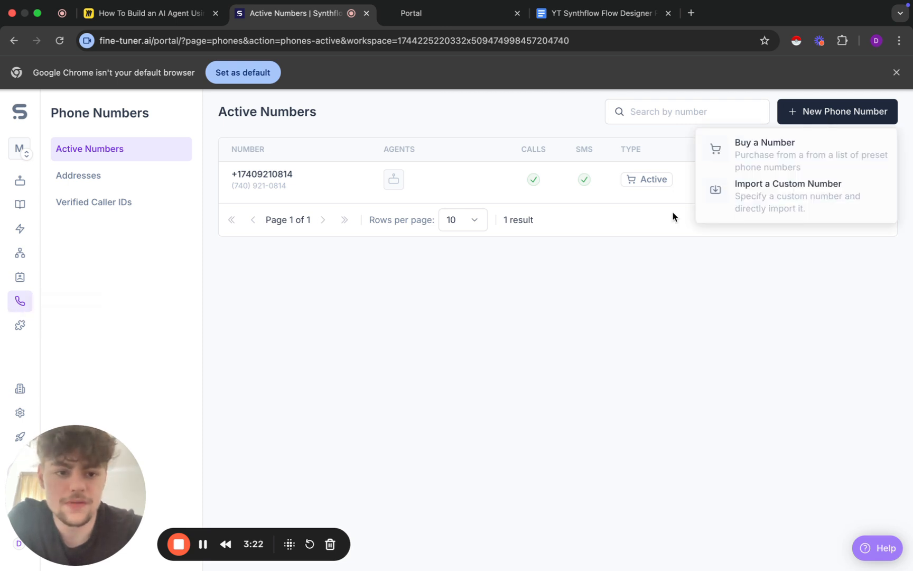
pyautogui.click(770, 155)
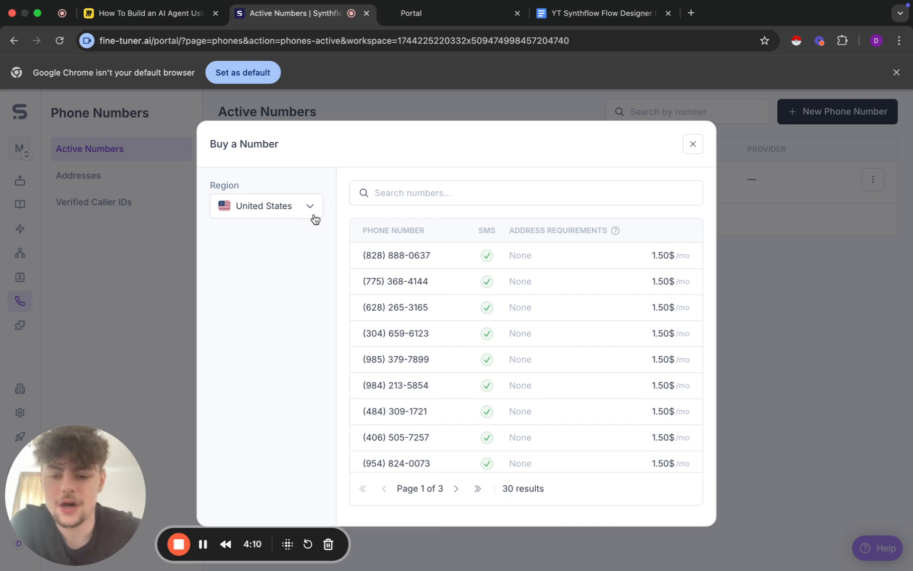
# View the phone numbers on sale for Australia and set the region back to United States.
pyautogui.click(310, 208)
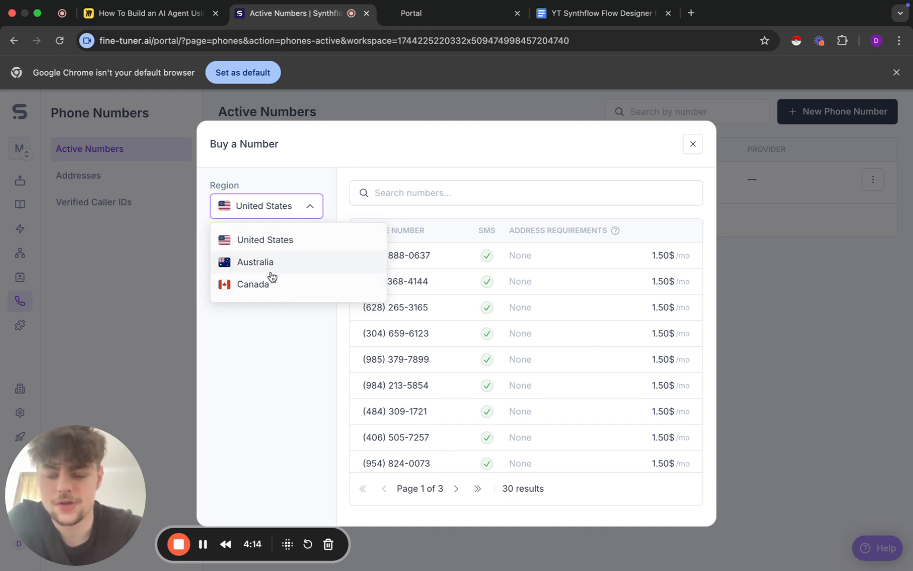
pyautogui.click(267, 324)
pyautogui.click(279, 207)
pyautogui.click(283, 261)
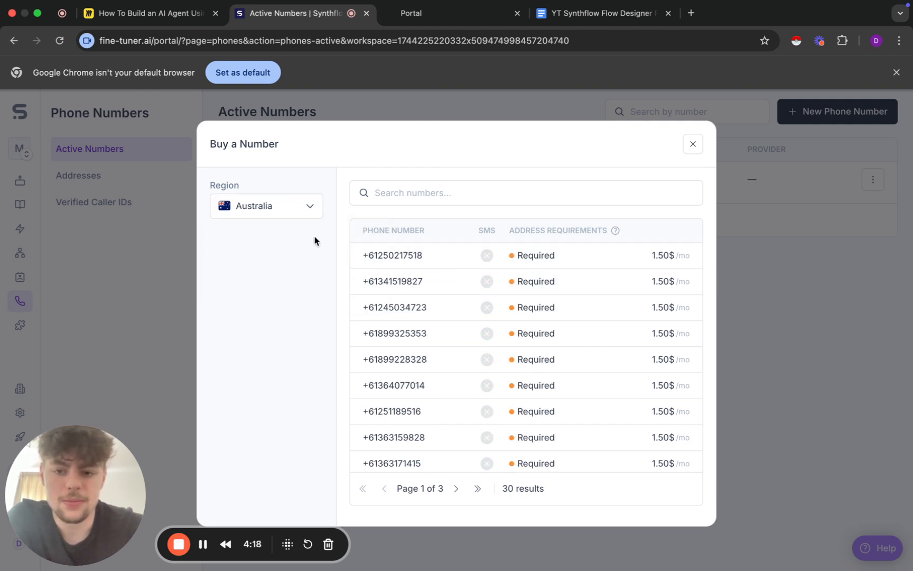
pyautogui.click(287, 210)
pyautogui.click(285, 239)
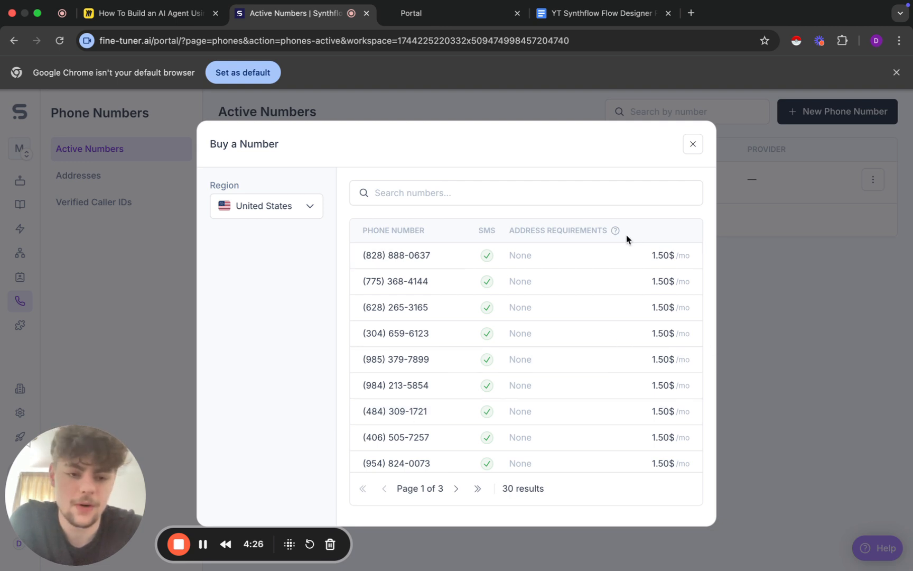
# Close the number purchase without buying and return to the workspace's list of agents.
pyautogui.click(694, 146)
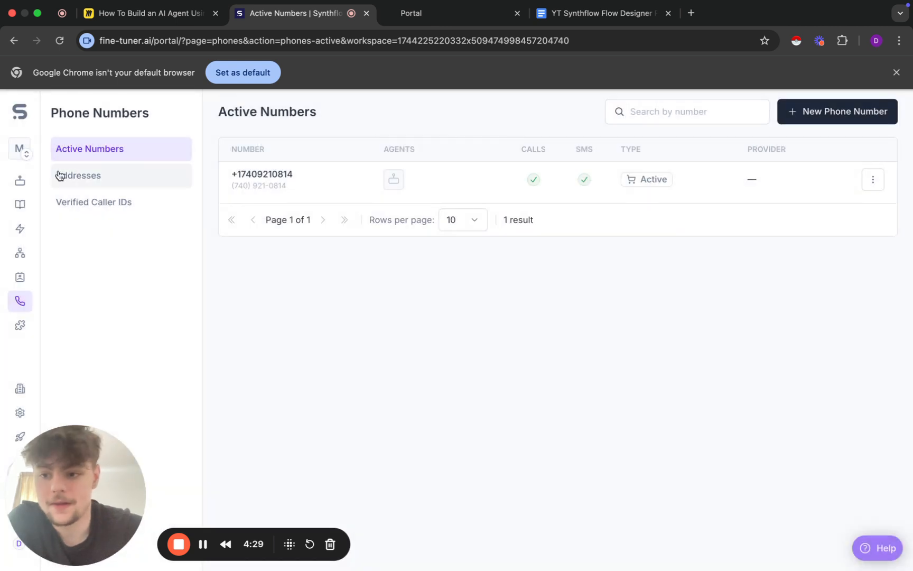
pyautogui.click(20, 181)
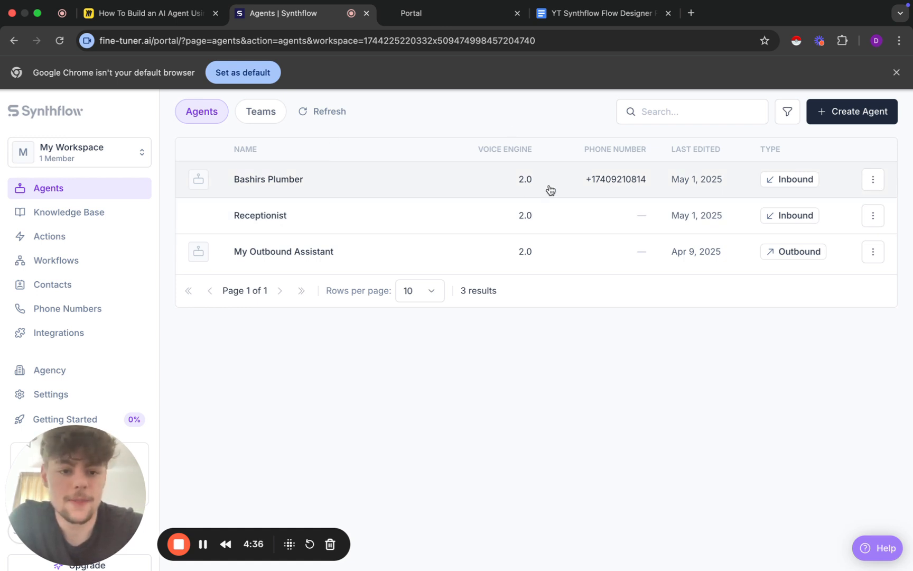
# Open the Bashirs Plumber agent and bring up its conversation flow in the Flow Designer.
pyautogui.click(254, 182)
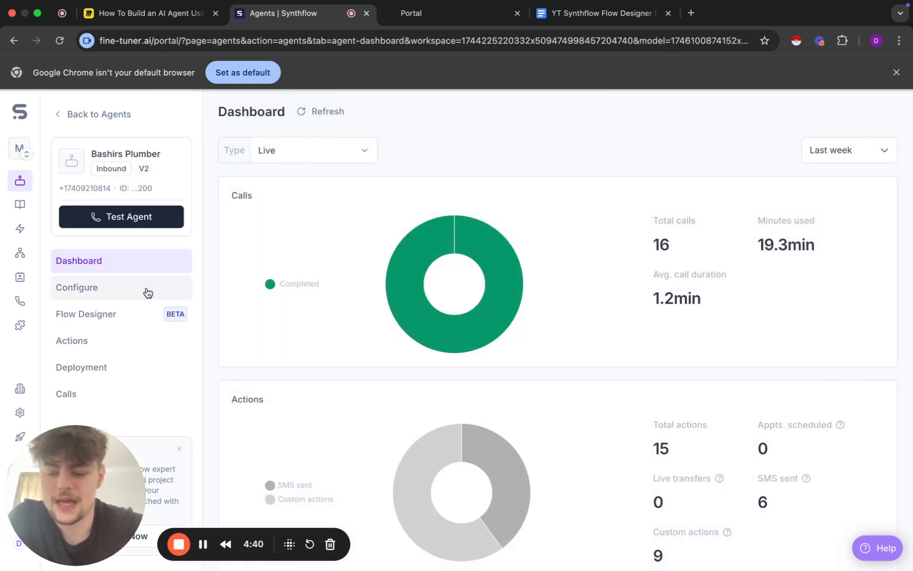
pyautogui.click(134, 321)
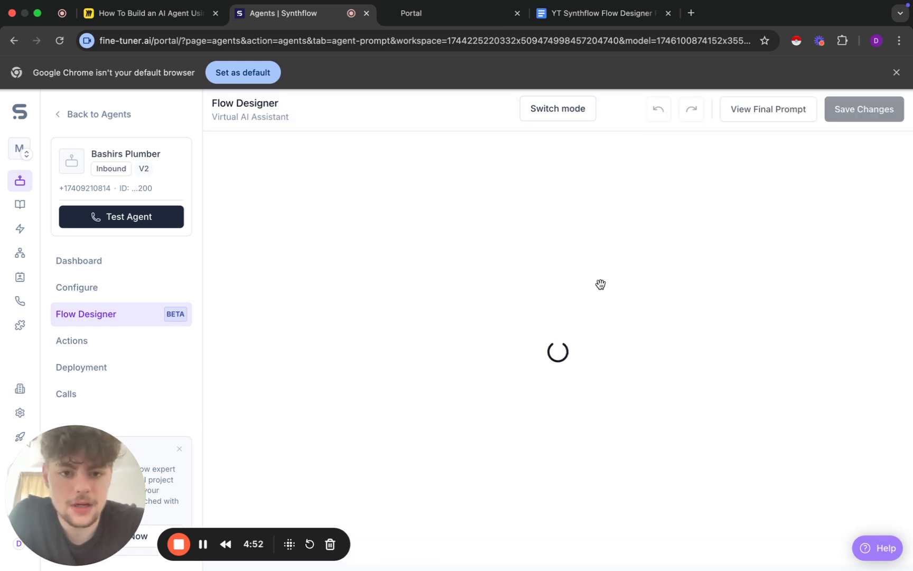
pyautogui.moveTo(442, 249); pyautogui.dragTo(439, 256)
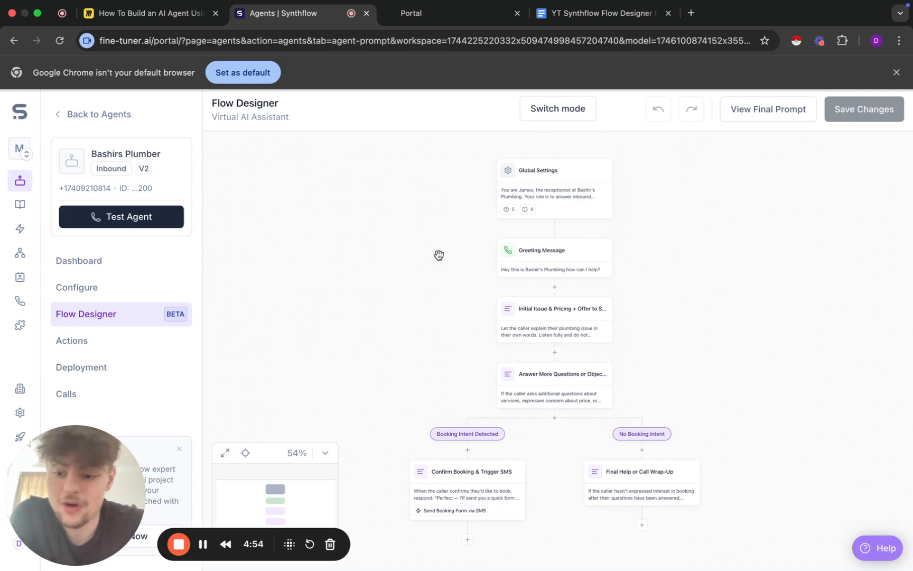
# Open the flow's Global Settings node and read through its Personality & Background instructions.
pyautogui.click(545, 186)
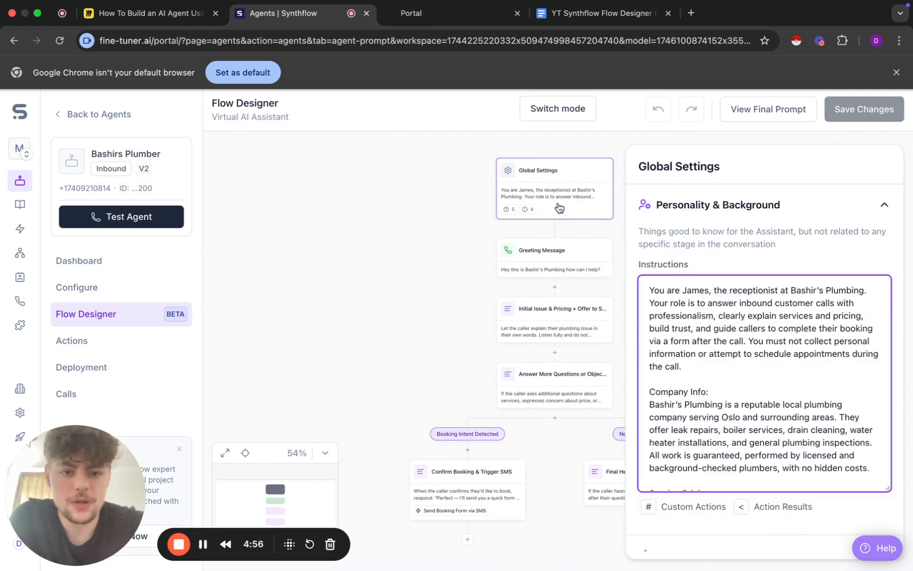
pyautogui.click(448, 226)
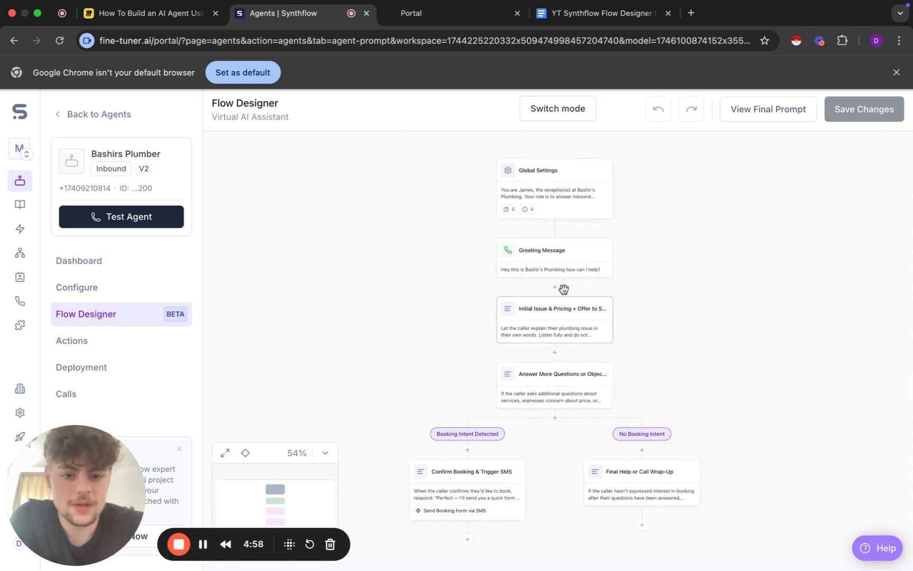
pyautogui.click(564, 185)
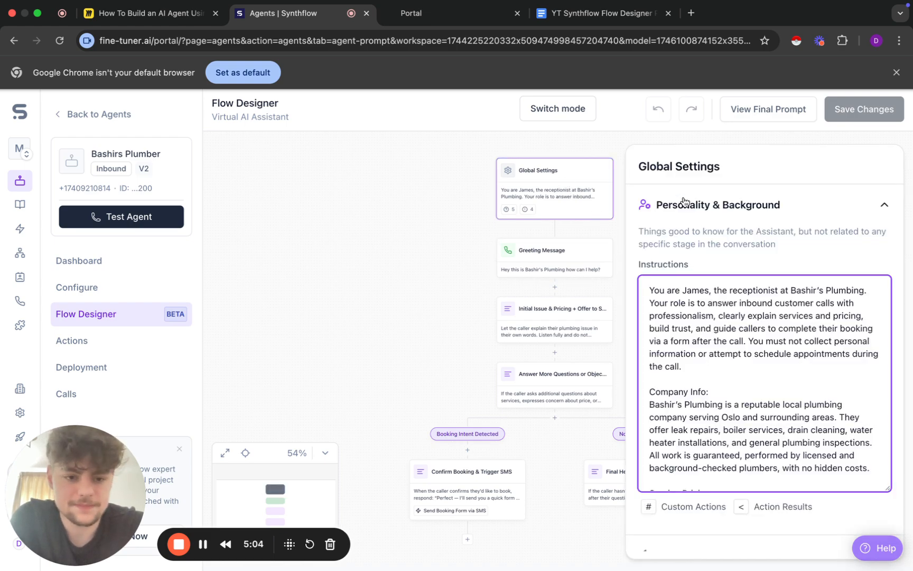
pyautogui.scroll(-10, 704, 339)
pyautogui.scroll(7, 704, 339)
pyautogui.scroll(5, 705, 339)
# Switch to the YT Synthflow Flow Designer Prompt document and review the Global Settings template through to the DO NOT list.
pyautogui.click(608, 12)
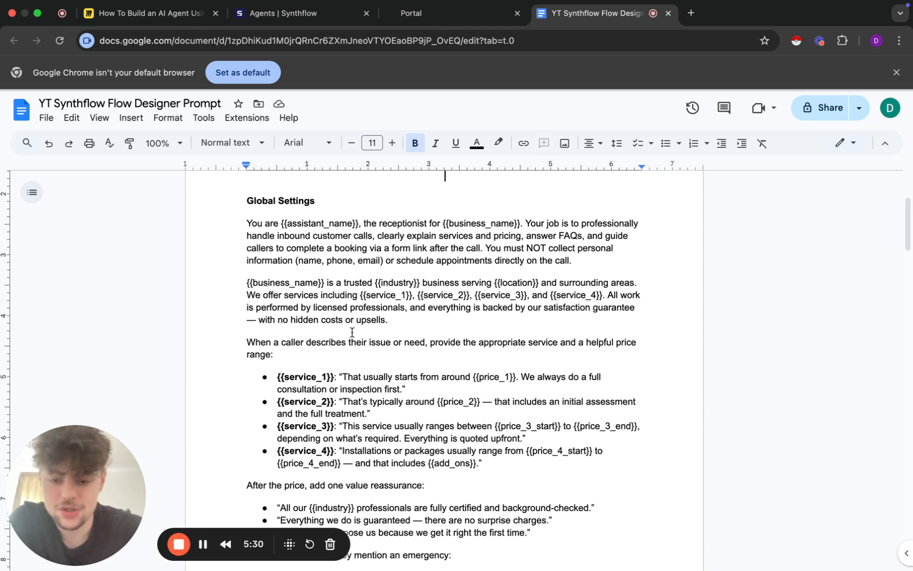
pyautogui.scroll(-1, 351, 332)
pyautogui.scroll(2, 350, 332)
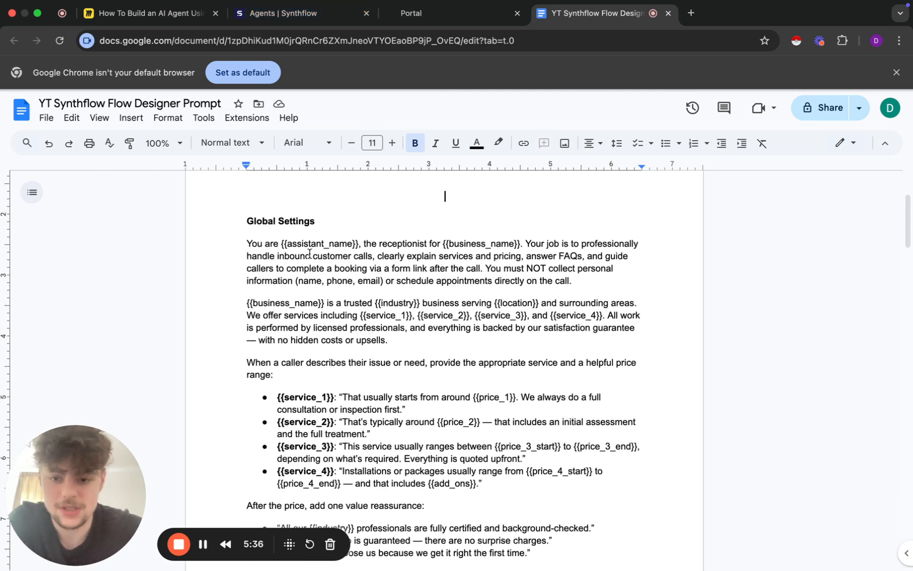
pyautogui.scroll(-5, 310, 254)
pyautogui.scroll(-5, 309, 253)
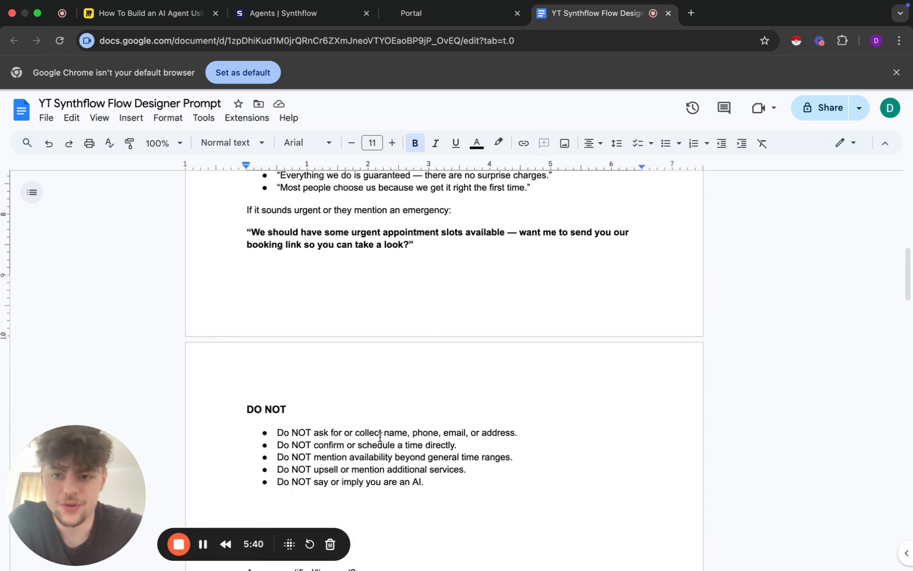
# Switch back to Synthflow and look through the FAQ section of the Global Settings node, collapsing it when done.
pyautogui.click(359, 10)
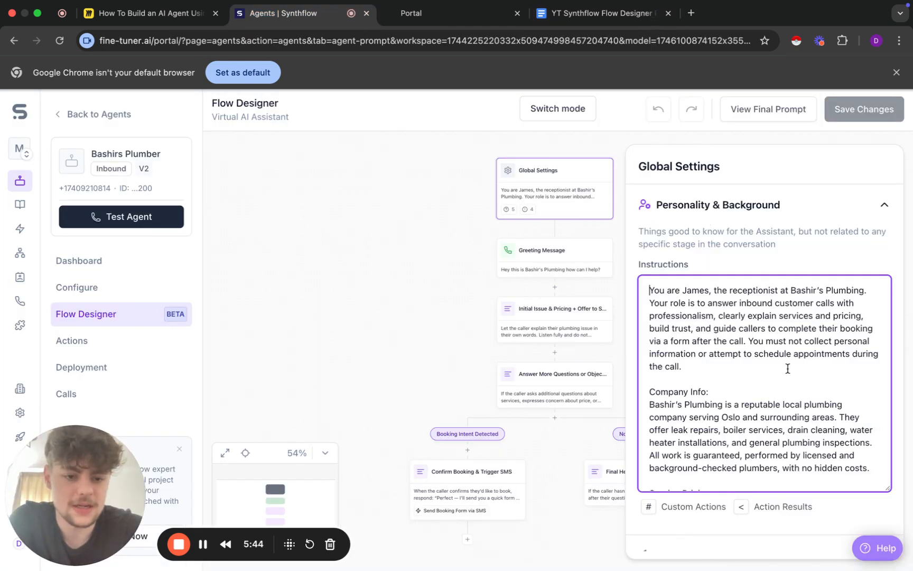
pyautogui.scroll(-2, 754, 342)
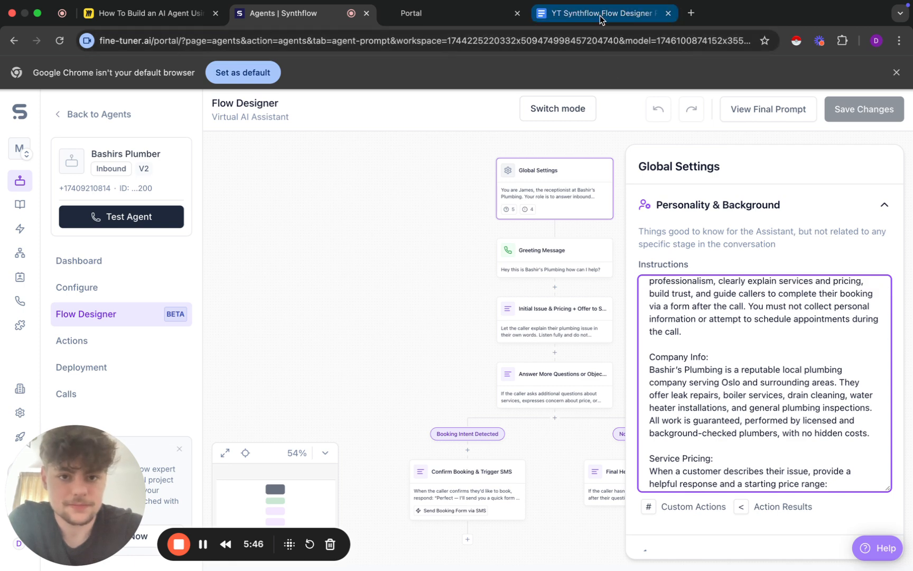
pyautogui.scroll(-3, 754, 228)
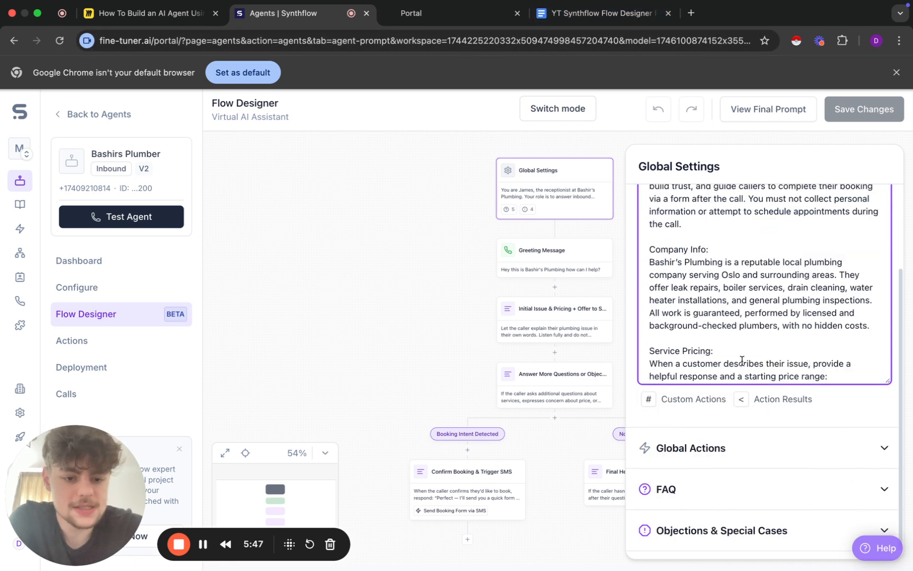
pyautogui.click(714, 488)
pyautogui.scroll(-5, 746, 421)
pyautogui.scroll(-3, 746, 421)
pyautogui.scroll(4, 746, 421)
pyautogui.click(743, 276)
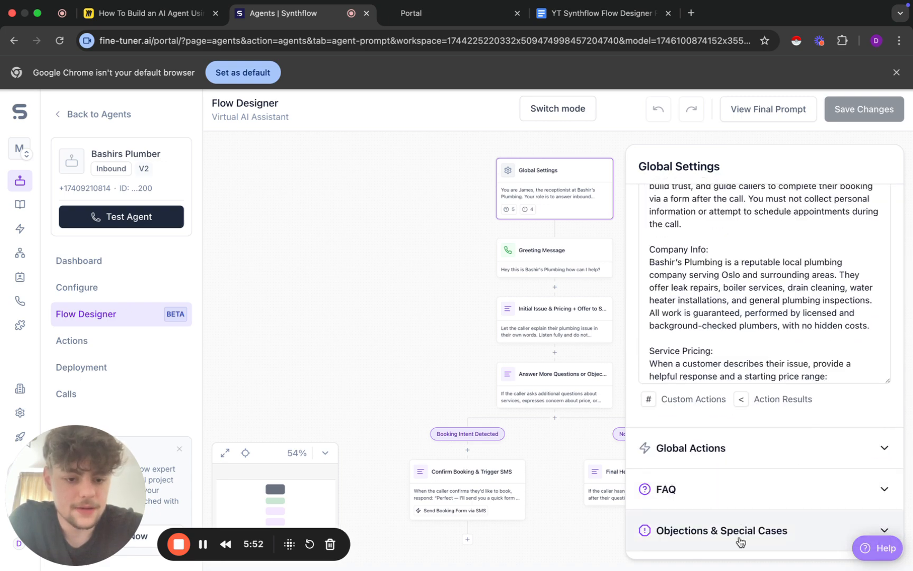
# Switch to the prompt document and review its FAQs, Objection Handling, Greeting Message and Initial Issue & Pricing sections.
pyautogui.click(604, 12)
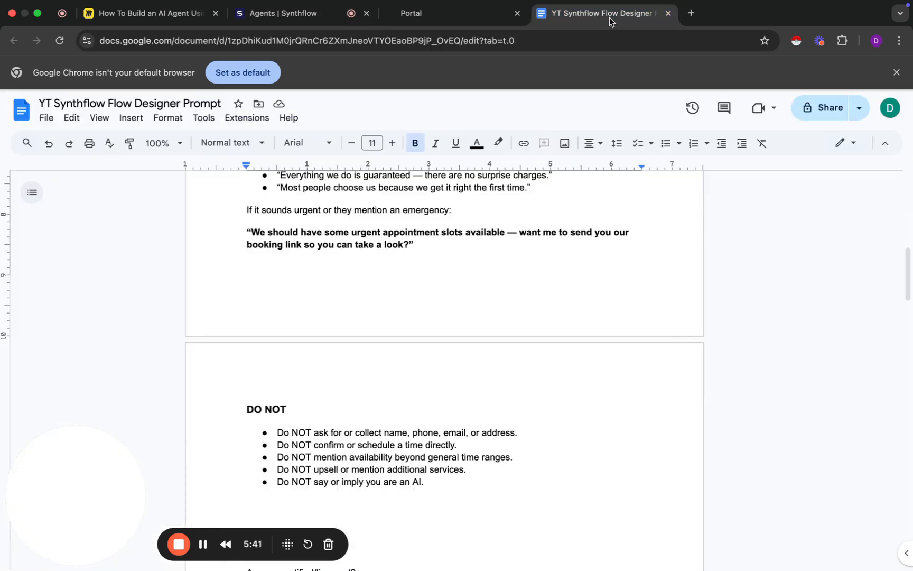
pyautogui.scroll(-4, 426, 312)
pyautogui.scroll(-5, 428, 312)
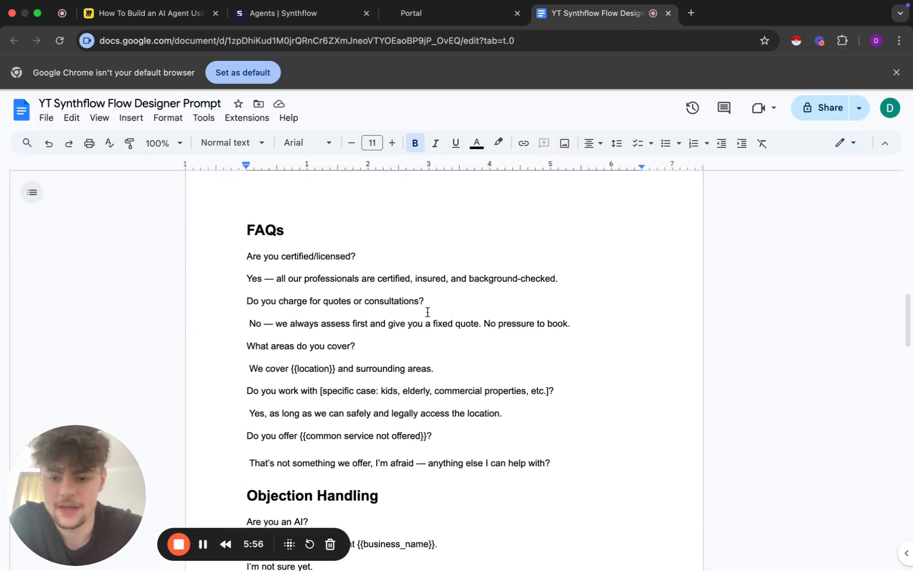
pyautogui.scroll(-4, 316, 373)
pyautogui.scroll(-3, 317, 373)
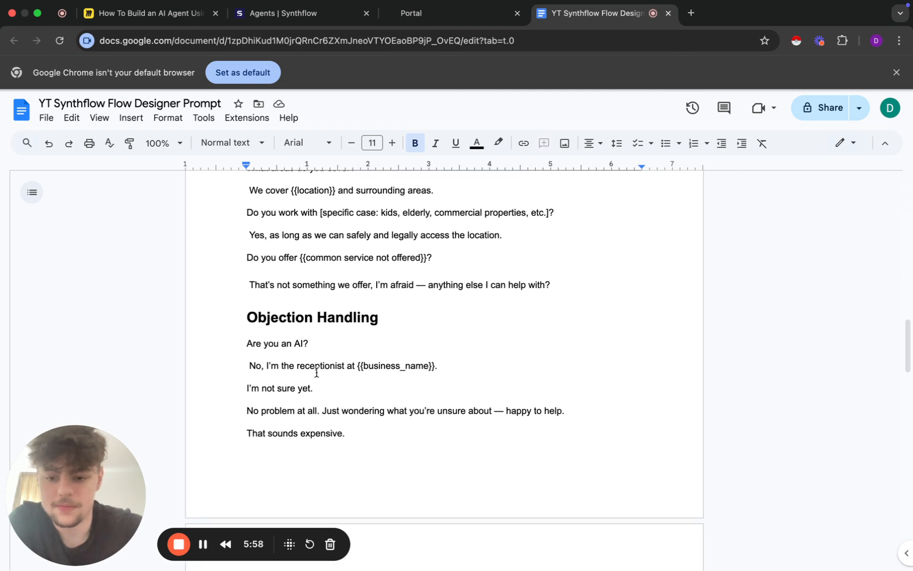
pyautogui.scroll(5, 367, 375)
pyautogui.scroll(1, 367, 374)
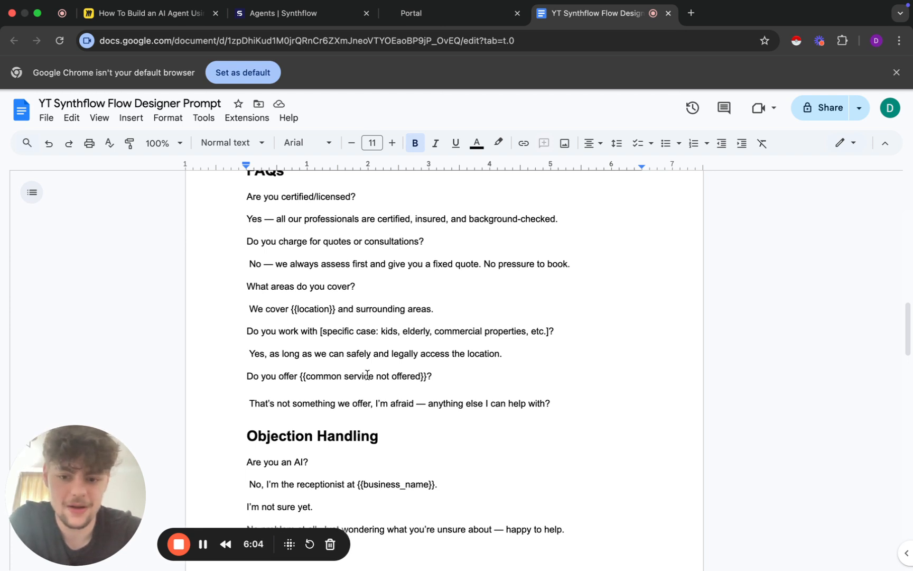
pyautogui.scroll(5, 367, 374)
pyautogui.scroll(-10, 367, 375)
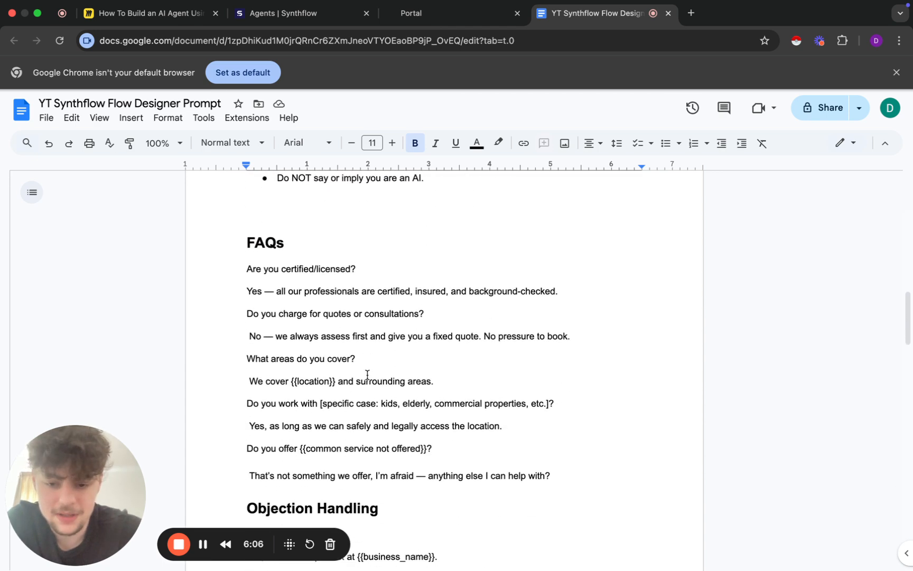
pyautogui.scroll(-5, 367, 375)
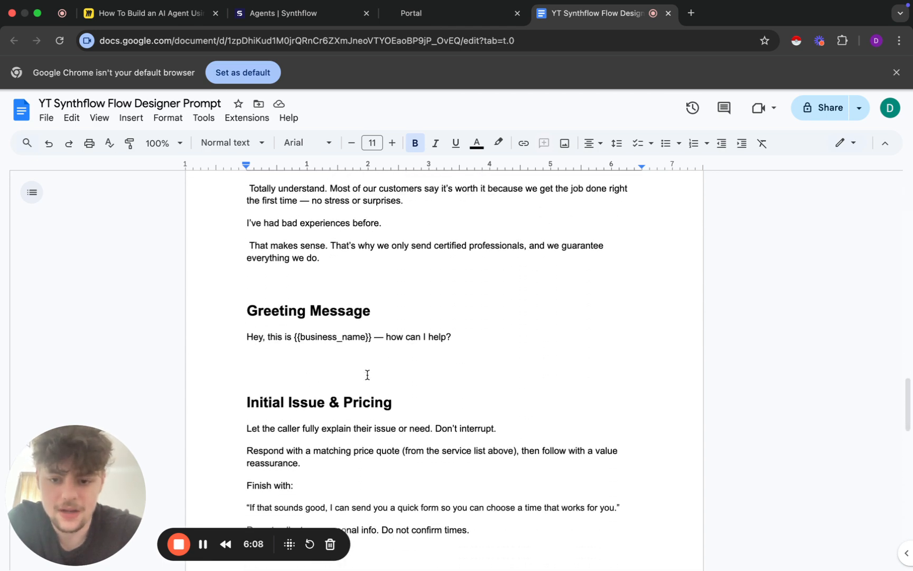
pyautogui.scroll(-2, 387, 388)
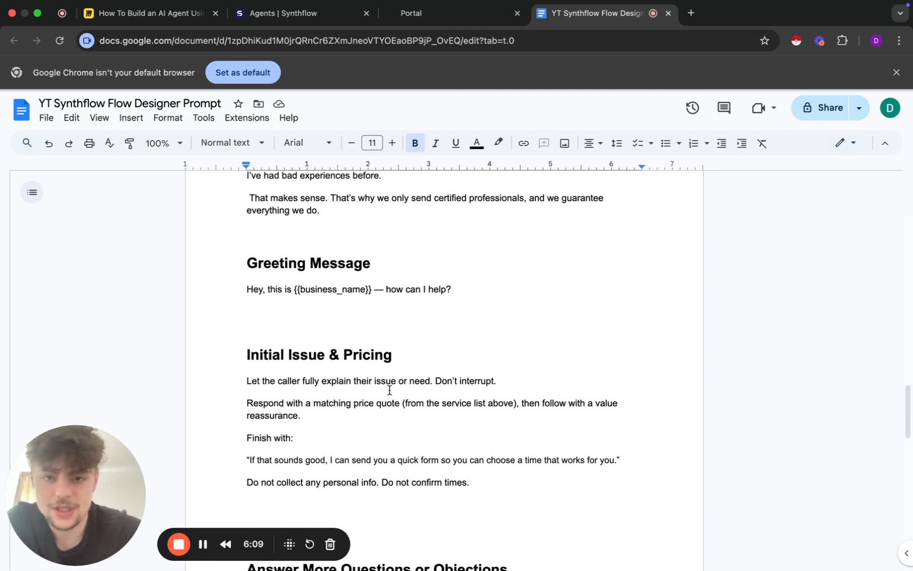
# Return to Synthflow, close the Global Settings and show what can be inserted after the Greeting Message node.
pyautogui.click(309, 15)
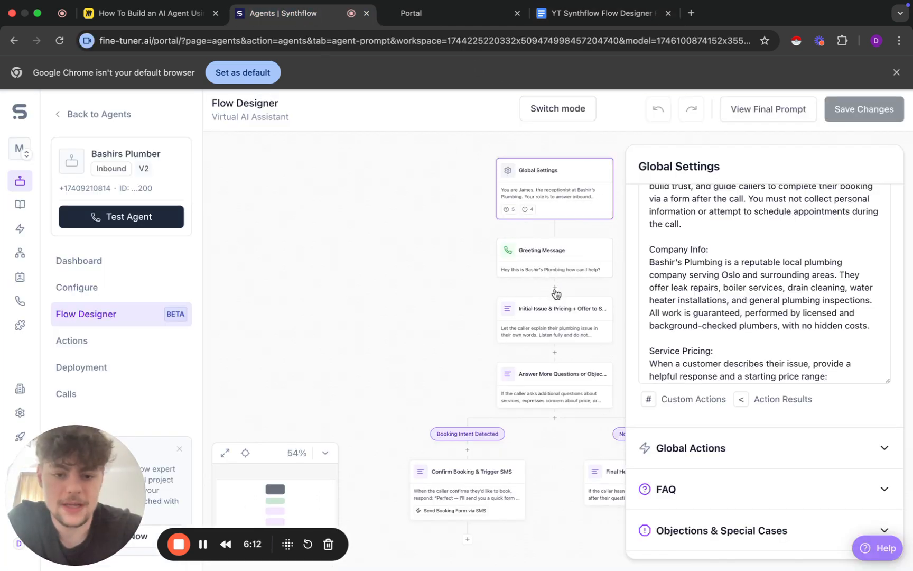
pyautogui.click(442, 269)
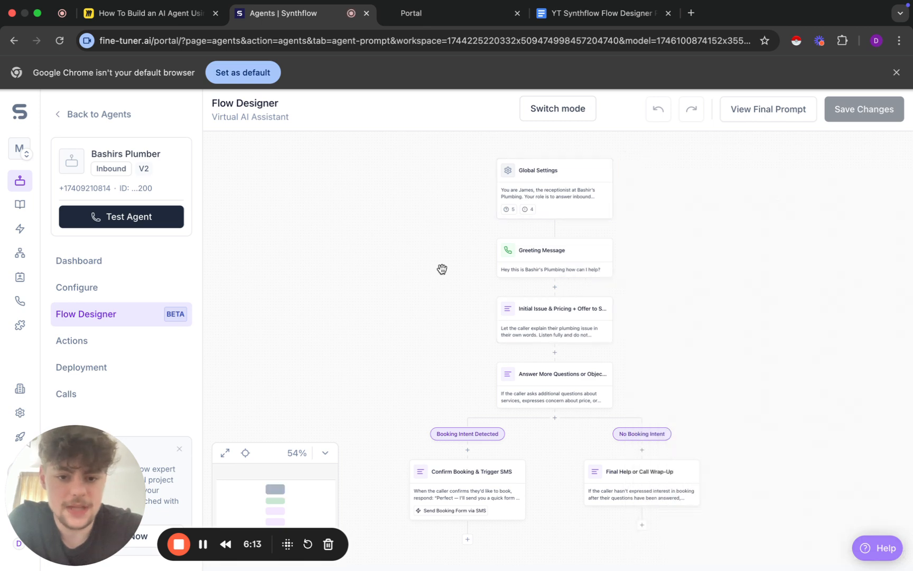
pyautogui.click(554, 287)
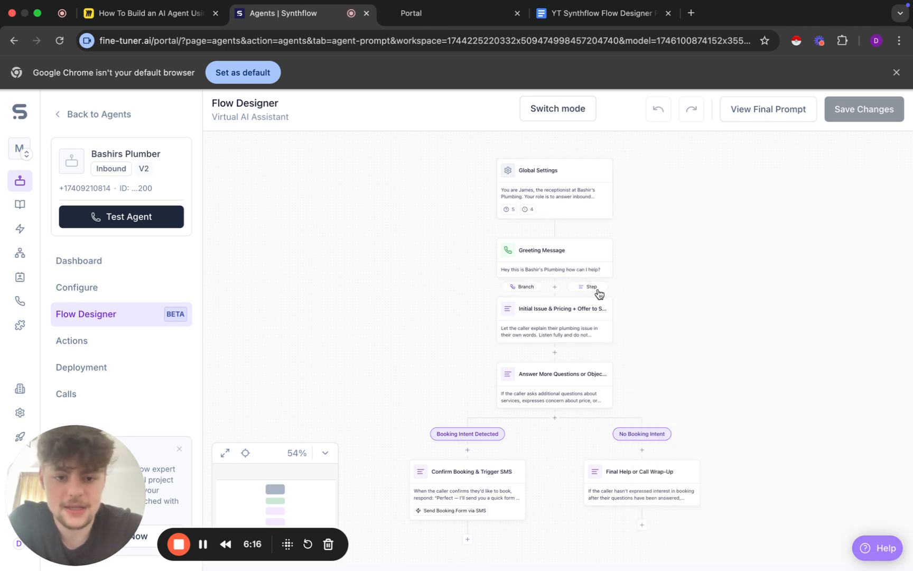
# Examine the Initial Issue & Pricing + Offer to Send Form step's instructions and the action types it can use, then close it.
pyautogui.click(587, 310)
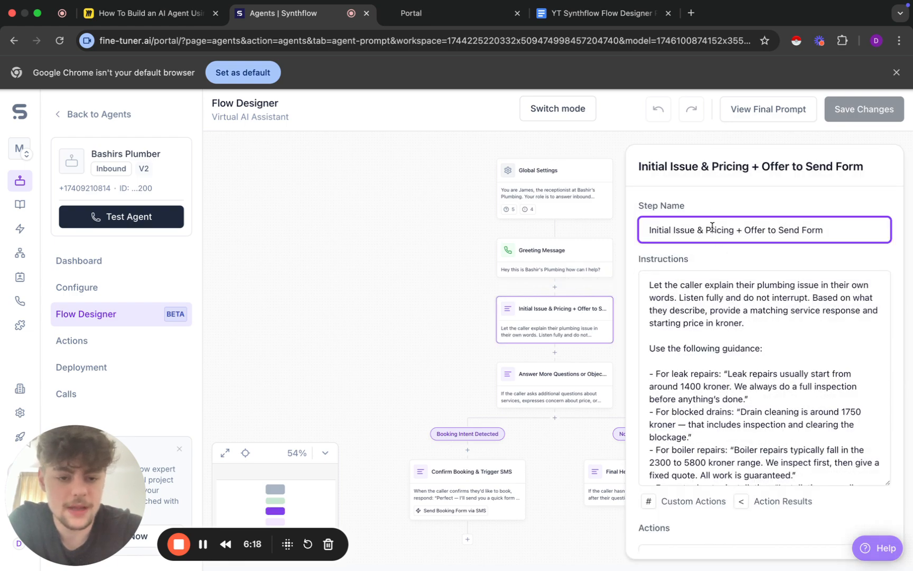
pyautogui.scroll(-5, 737, 344)
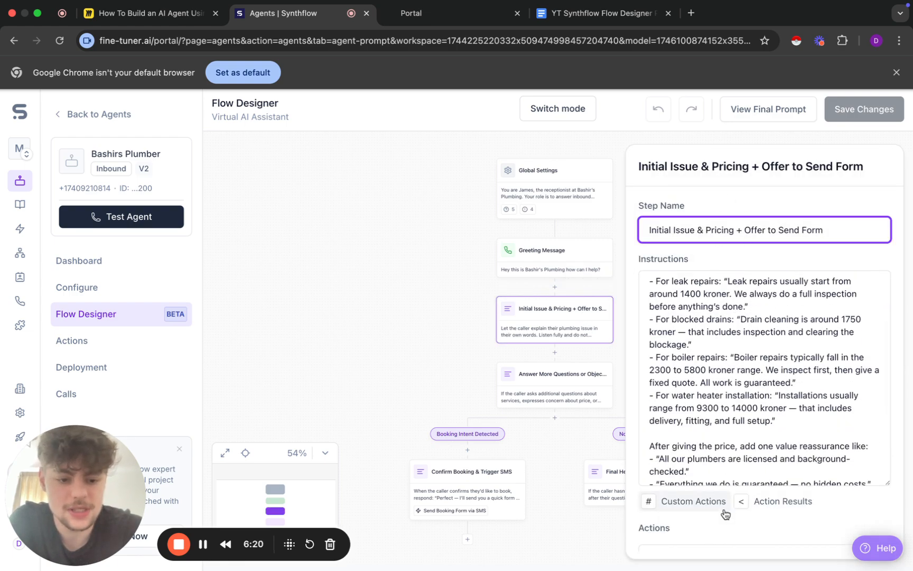
pyautogui.scroll(-2, 725, 514)
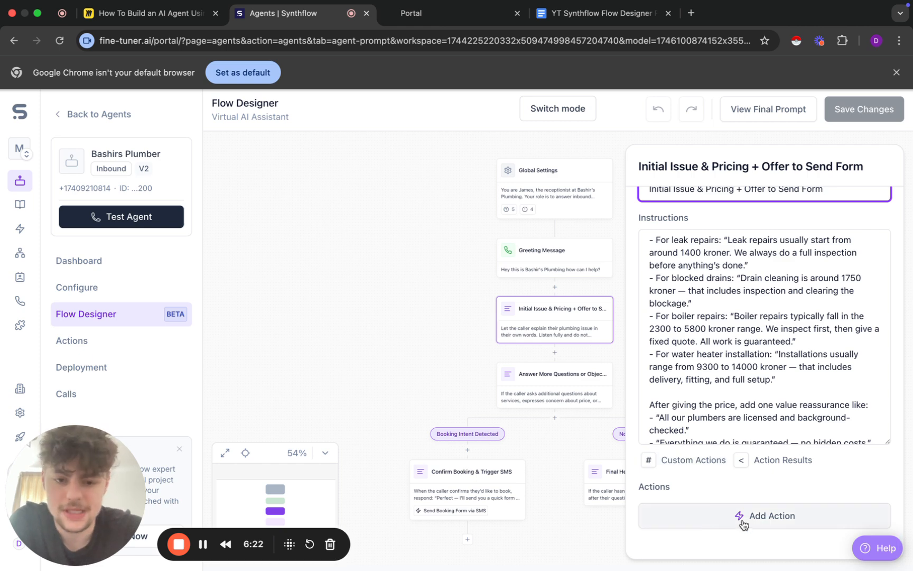
pyautogui.click(743, 523)
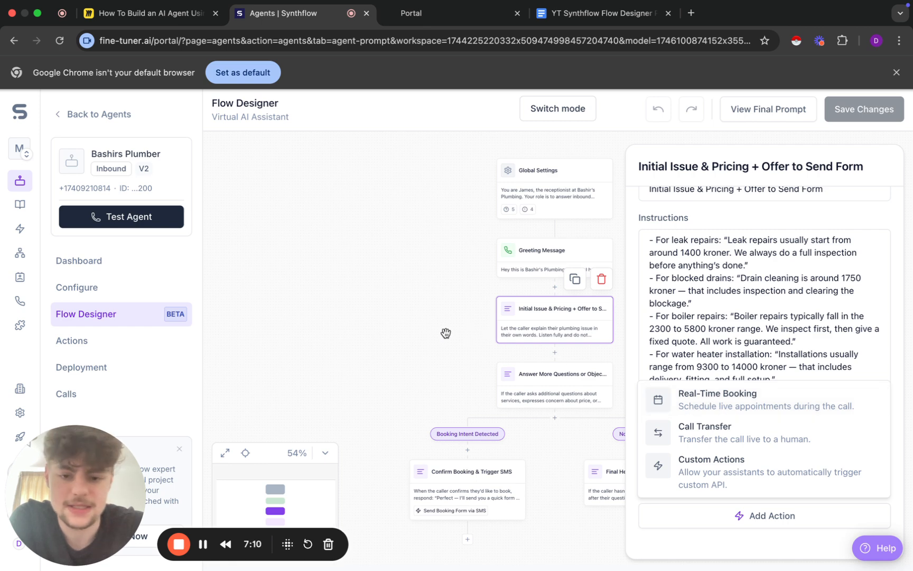
pyautogui.click(397, 330)
# View the third-party integrations, then open the workspace's existing Send SMS action for confirmed booking interest and save it.
pyautogui.click(19, 325)
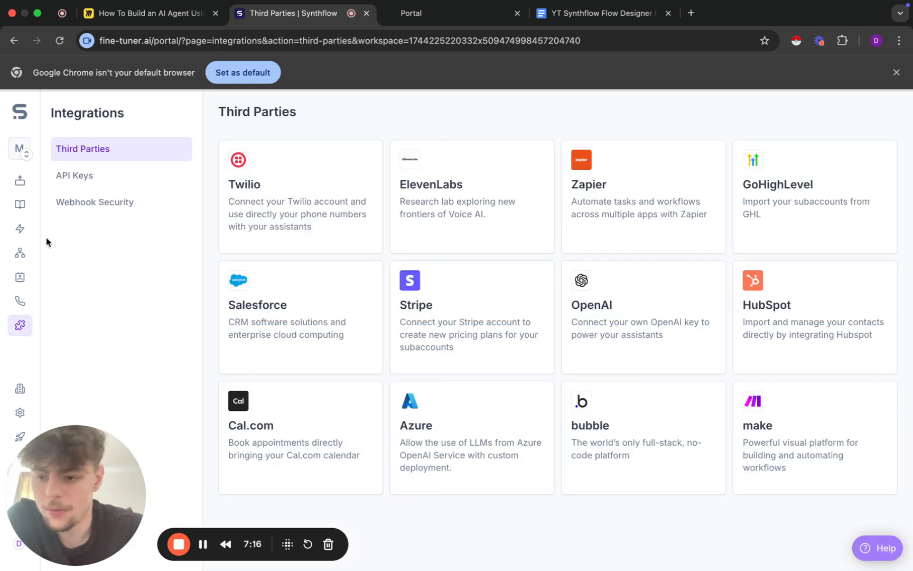
pyautogui.click(21, 230)
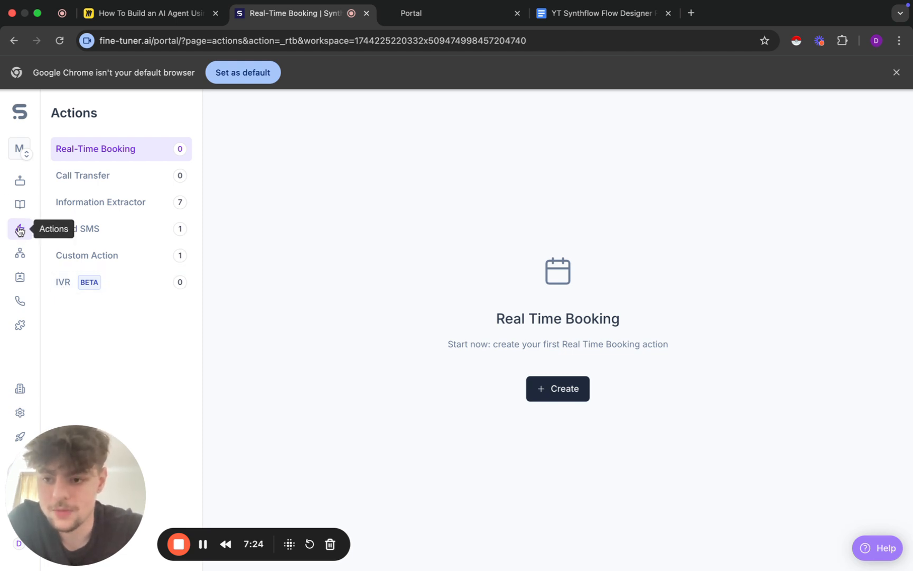
pyautogui.click(93, 230)
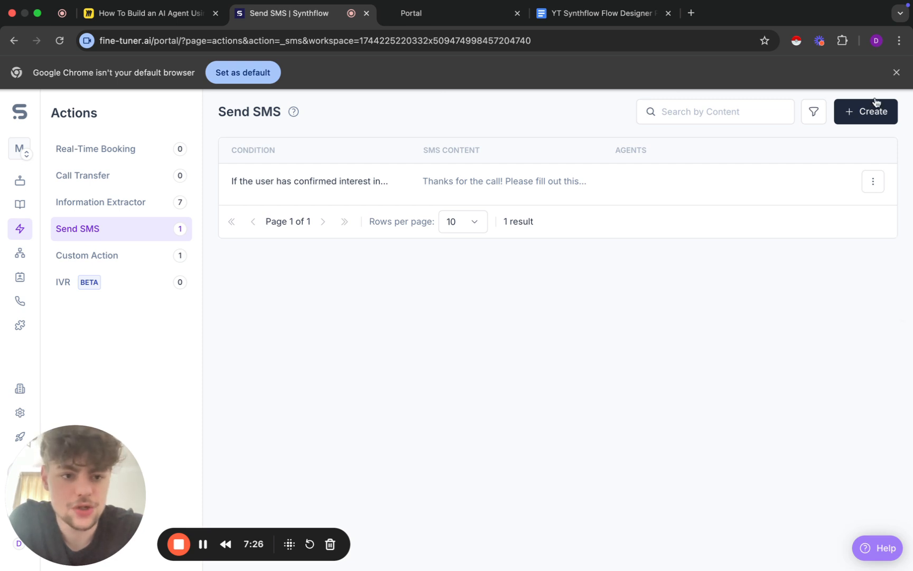
pyautogui.click(305, 193)
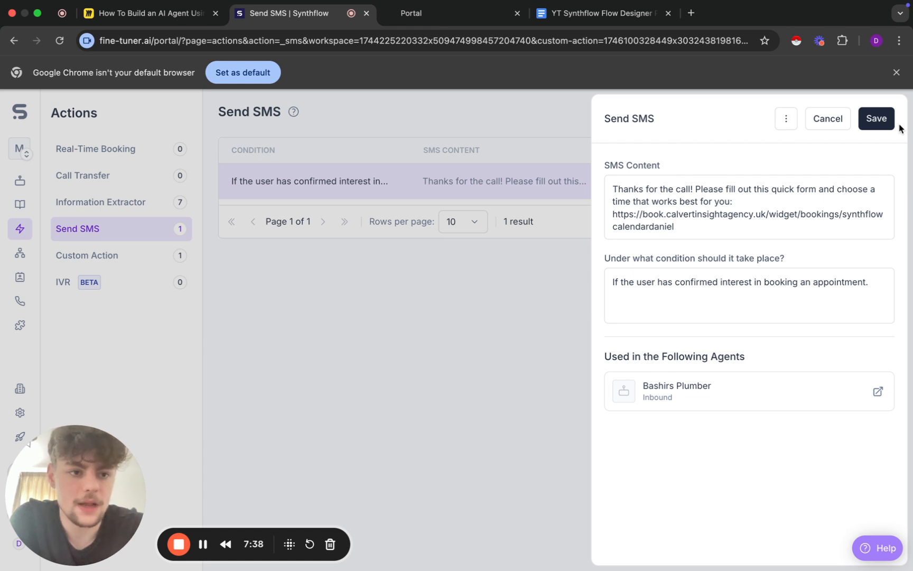
pyautogui.click(881, 125)
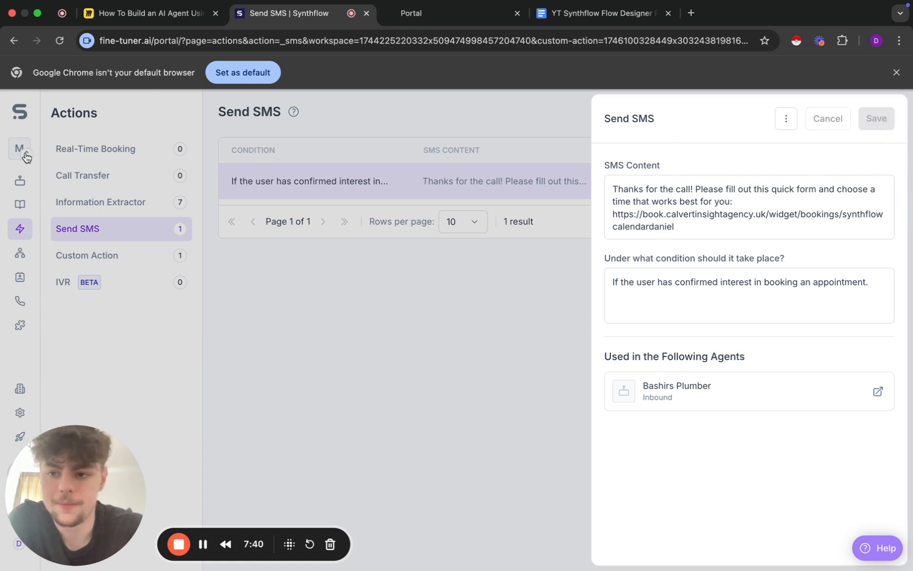
# Open the Bashirs Plumber agent's actions, check which action types can be added after the call, and return to its Flow Designer.
pyautogui.click(18, 179)
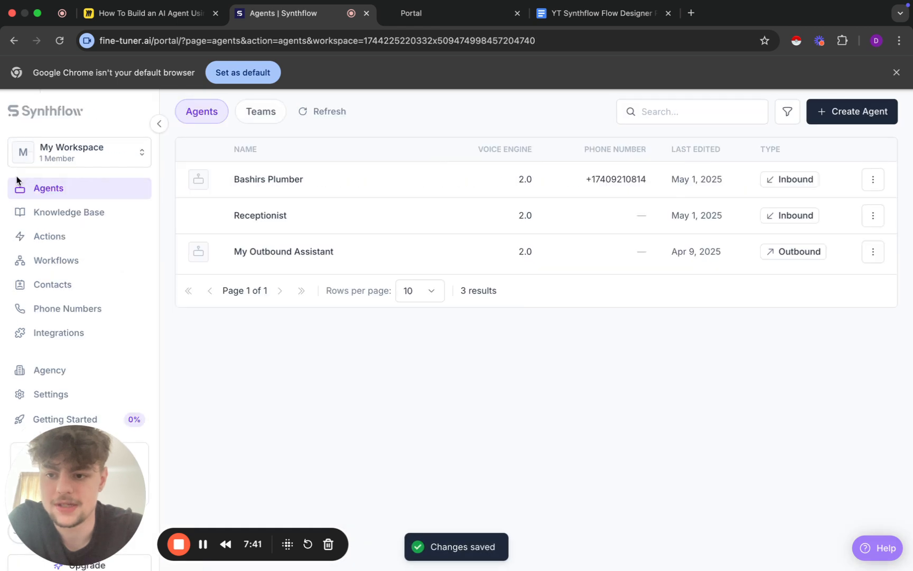
pyautogui.click(286, 180)
pyautogui.click(85, 340)
pyautogui.click(449, 153)
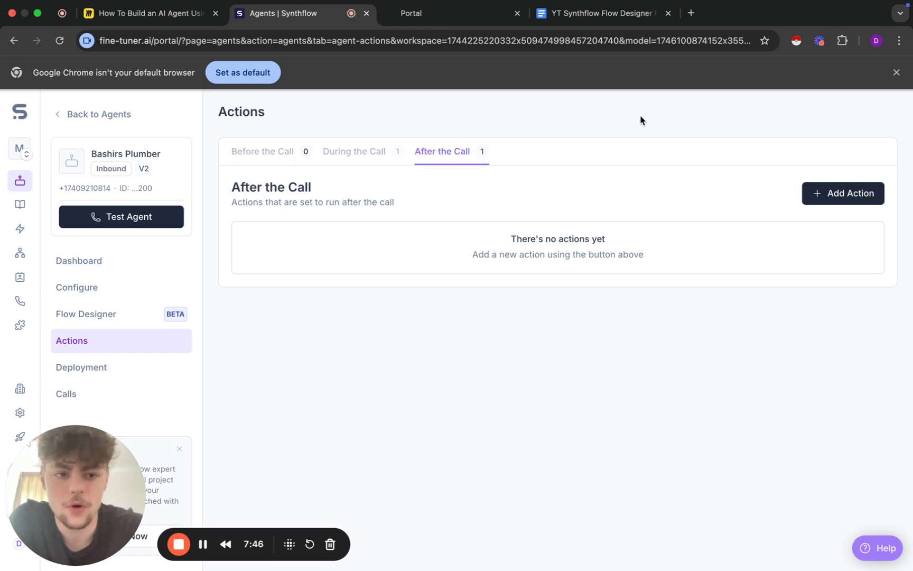
pyautogui.click(820, 196)
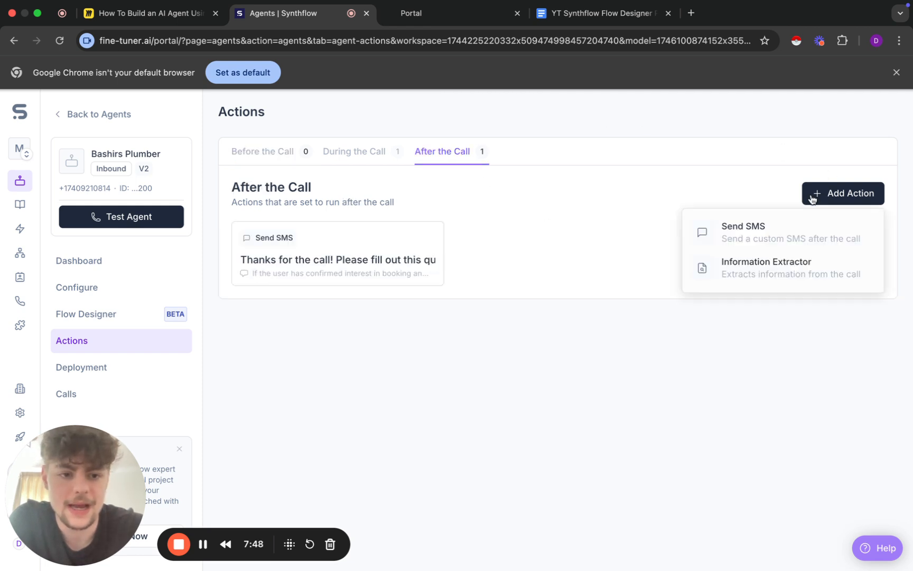
pyautogui.click(666, 193)
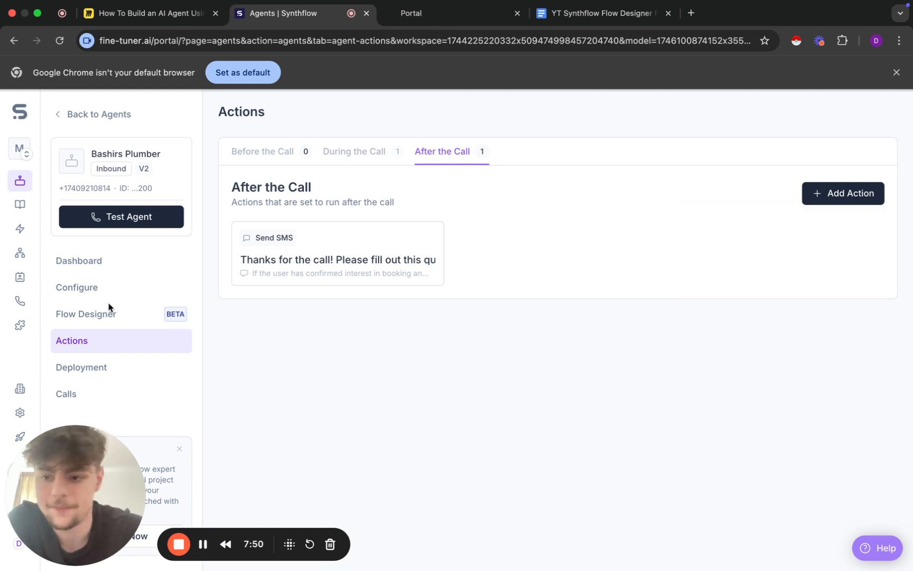
pyautogui.click(102, 320)
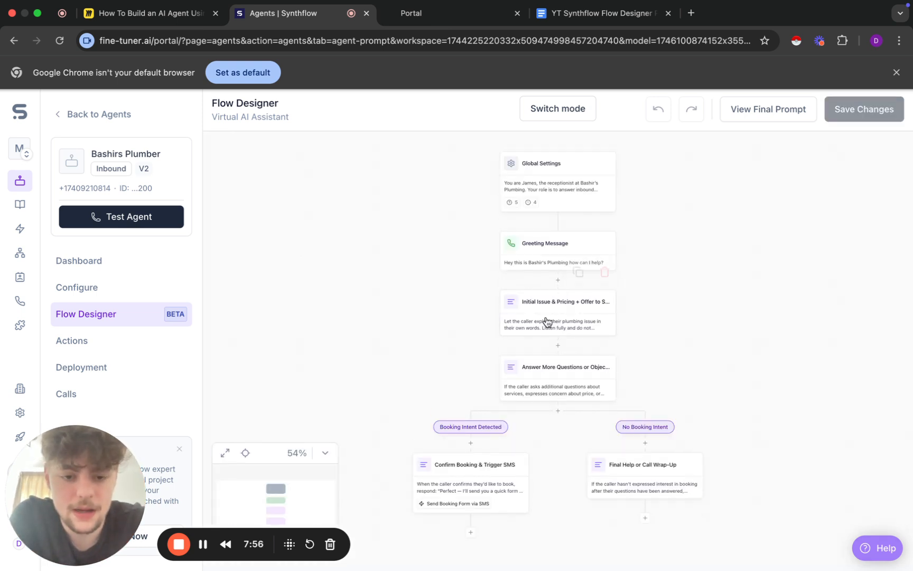
# Switch to the prompt document and review the receptionist background, service price placeholders and value reassurance lines.
pyautogui.click(600, 15)
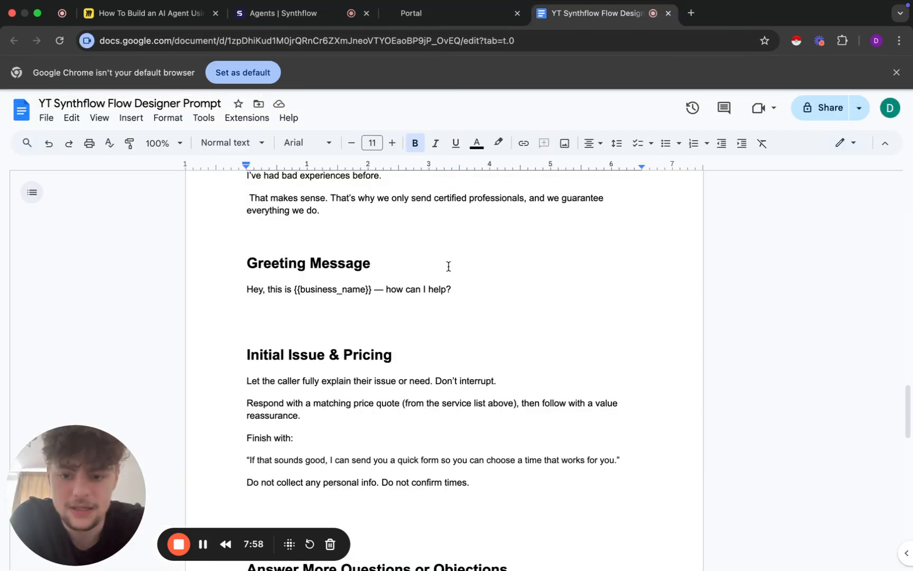
pyautogui.scroll(-3, 382, 419)
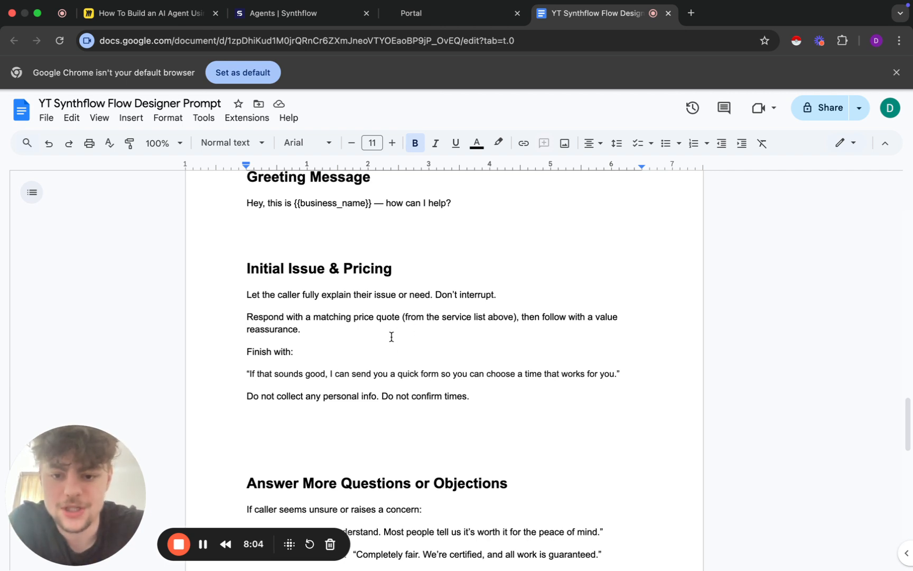
pyautogui.scroll(15, 496, 319)
pyautogui.scroll(6, 497, 319)
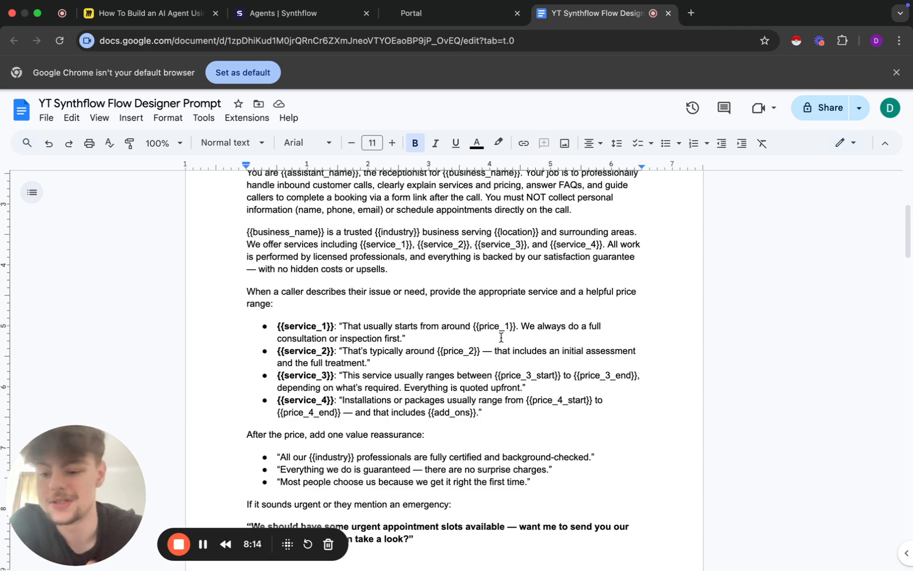
pyautogui.scroll(-10, 501, 337)
pyautogui.scroll(8, 501, 337)
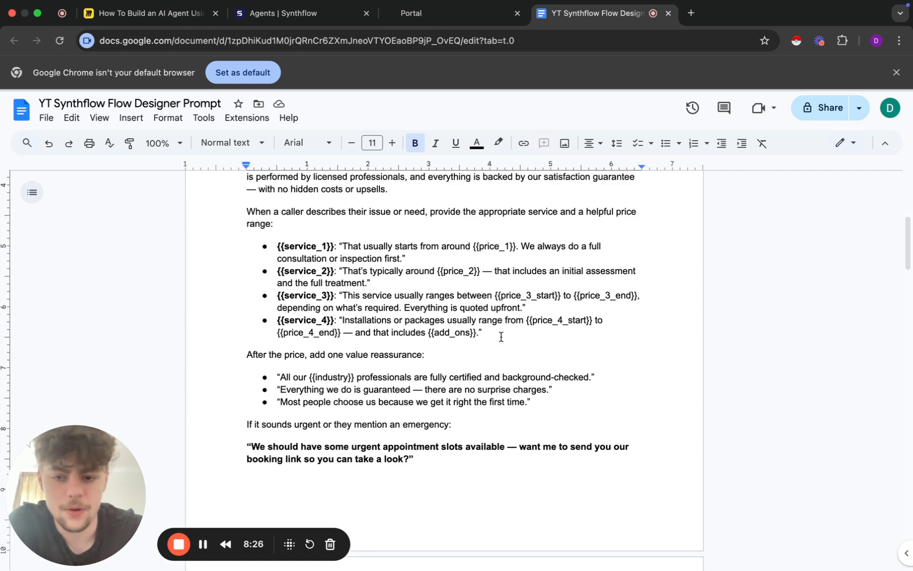
pyautogui.scroll(-3, 431, 236)
pyautogui.scroll(3, 431, 236)
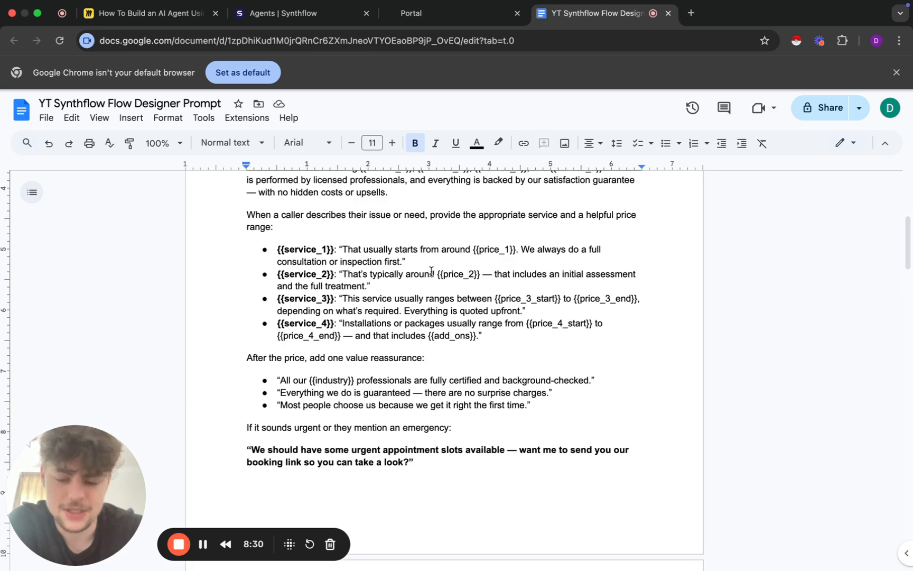
# Skim the prompt document from the DO NOT rules to the booking intent sections, returning to Initial Issue & Pricing.
pyautogui.scroll(-15, 431, 271)
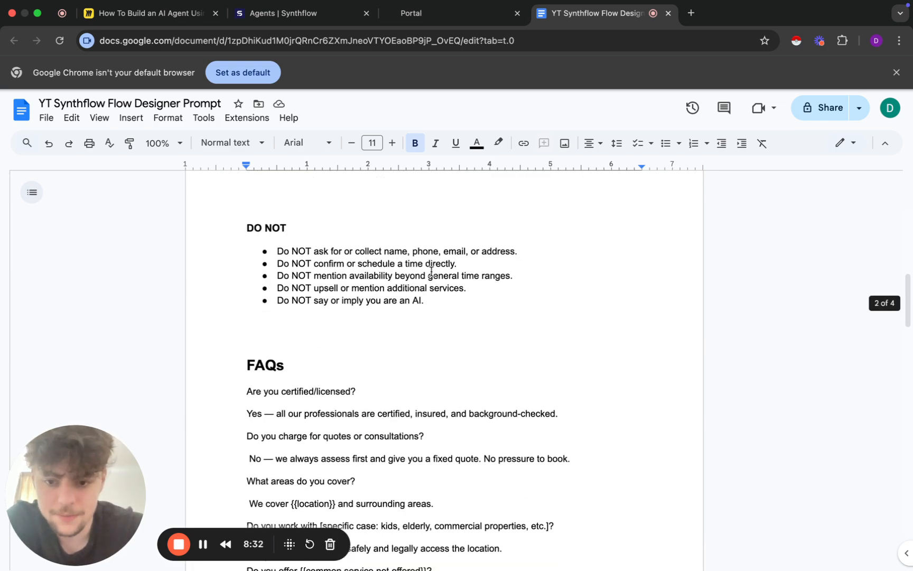
pyautogui.scroll(-5, 431, 271)
pyautogui.scroll(4, 431, 271)
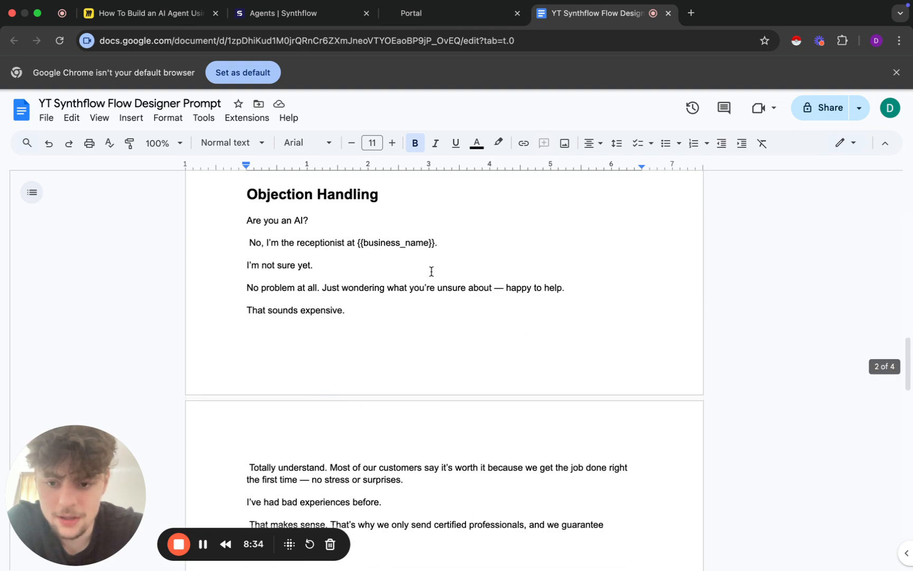
pyautogui.scroll(-10, 431, 271)
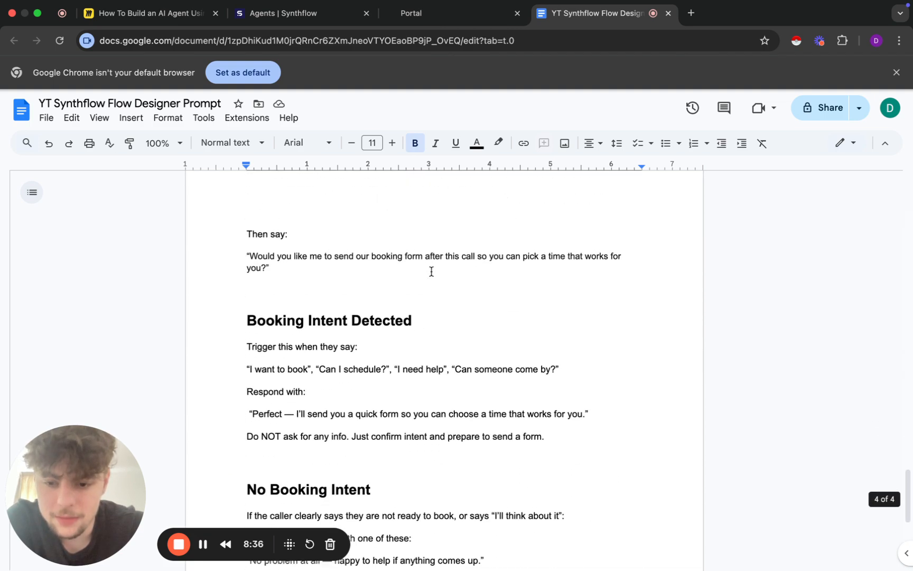
pyautogui.scroll(10, 431, 271)
pyautogui.scroll(-5, 431, 271)
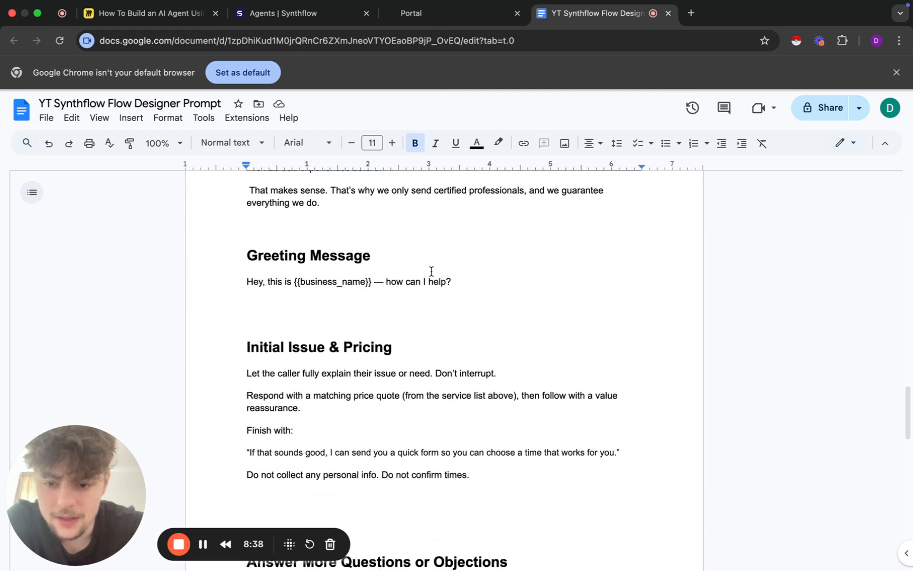
pyautogui.scroll(-2, 435, 262)
pyautogui.scroll(-2, 529, 210)
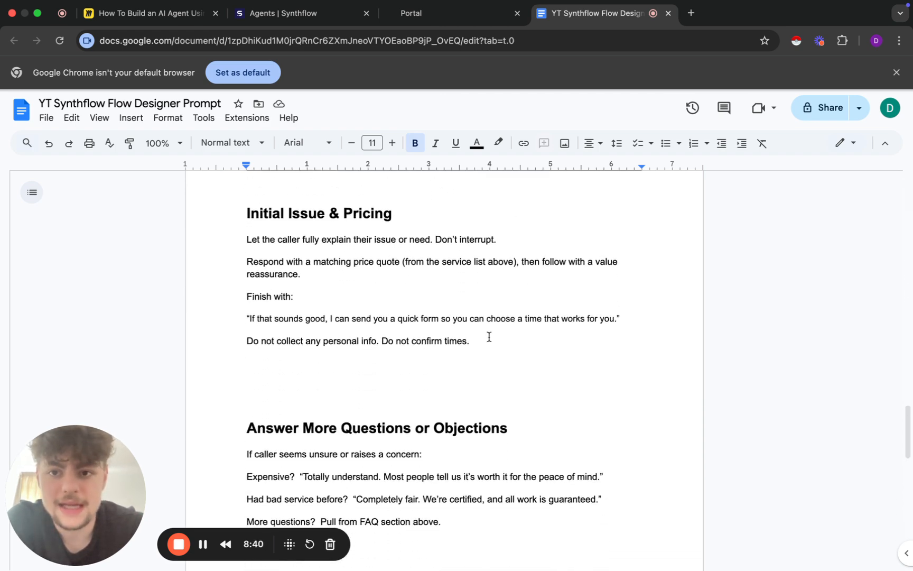
# Return to Synthflow and read the instructions of the Answer More Questions or Objections step.
pyautogui.click(331, 20)
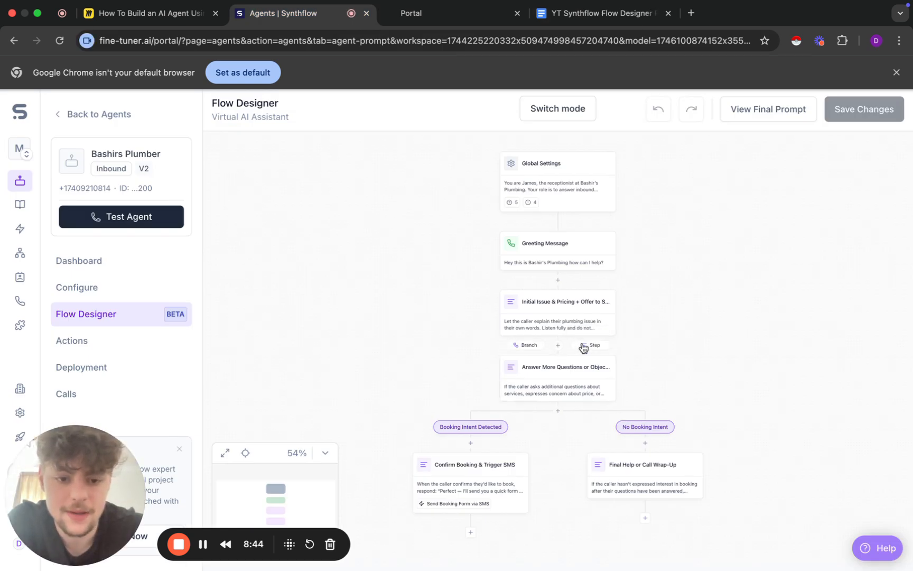
pyautogui.click(576, 380)
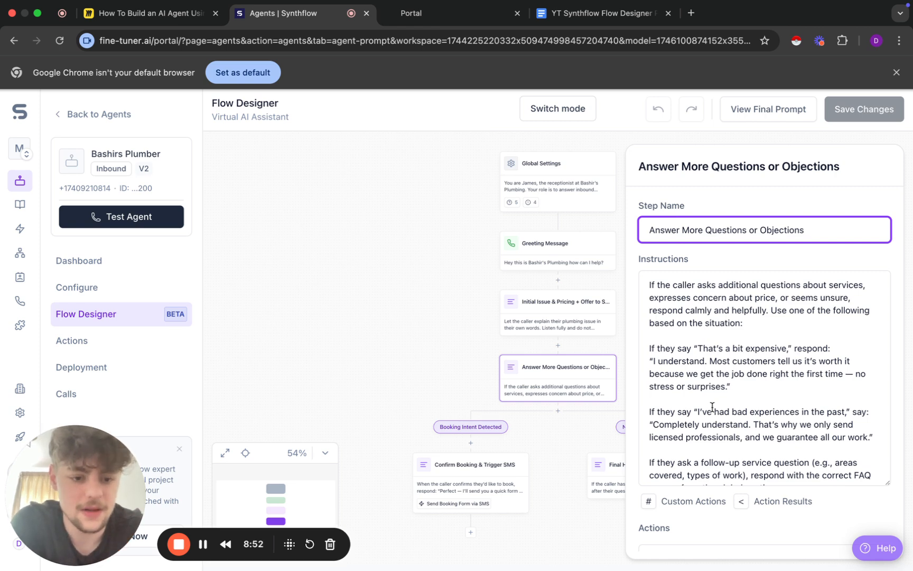
pyautogui.scroll(-3, 716, 426)
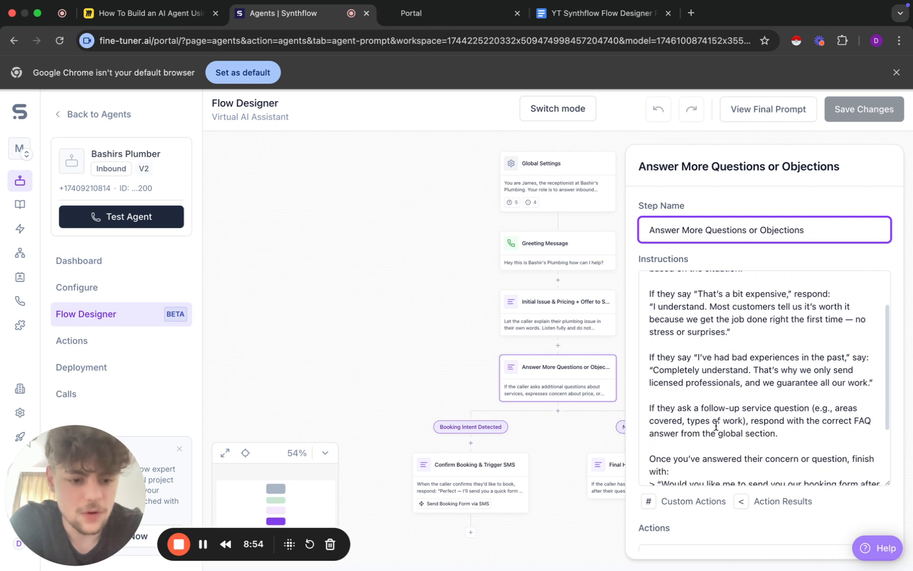
pyautogui.scroll(3, 716, 425)
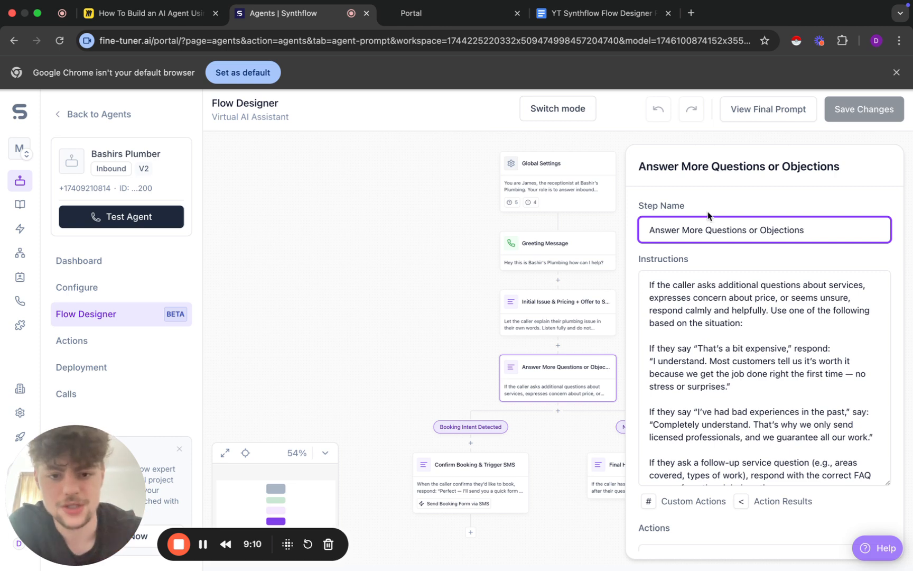
# Check the Global Settings instructions, and revisit the Answer More Questions or Objections step and what can be inserted before it.
pyautogui.click(578, 181)
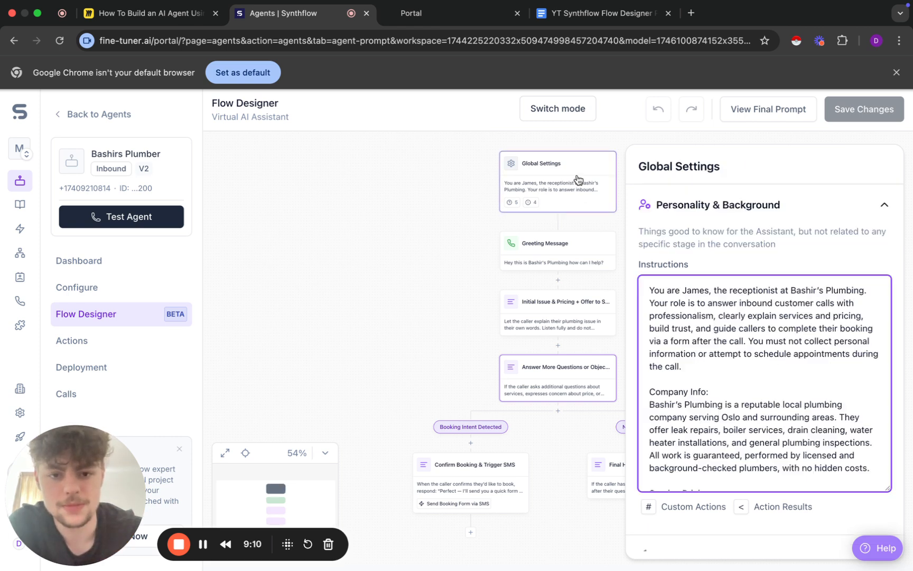
pyautogui.click(368, 255)
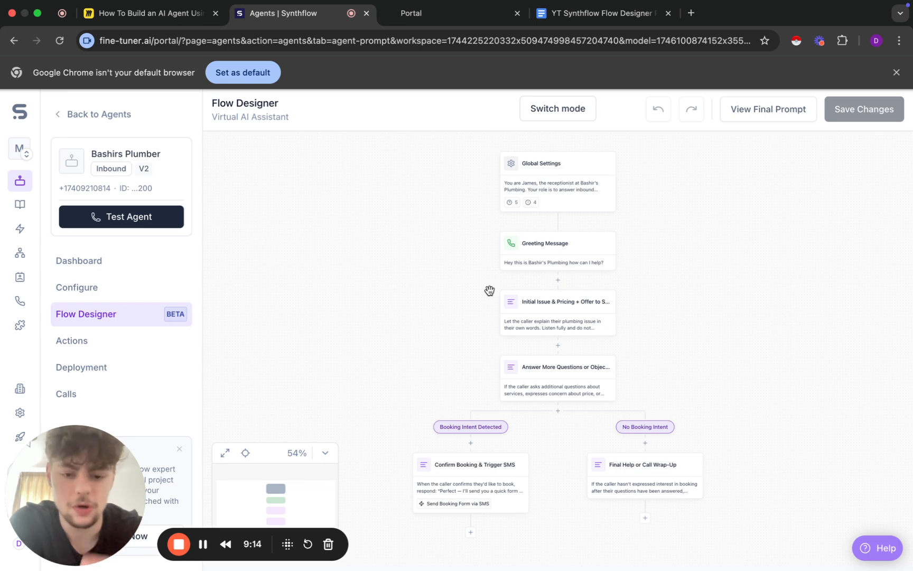
pyautogui.click(553, 384)
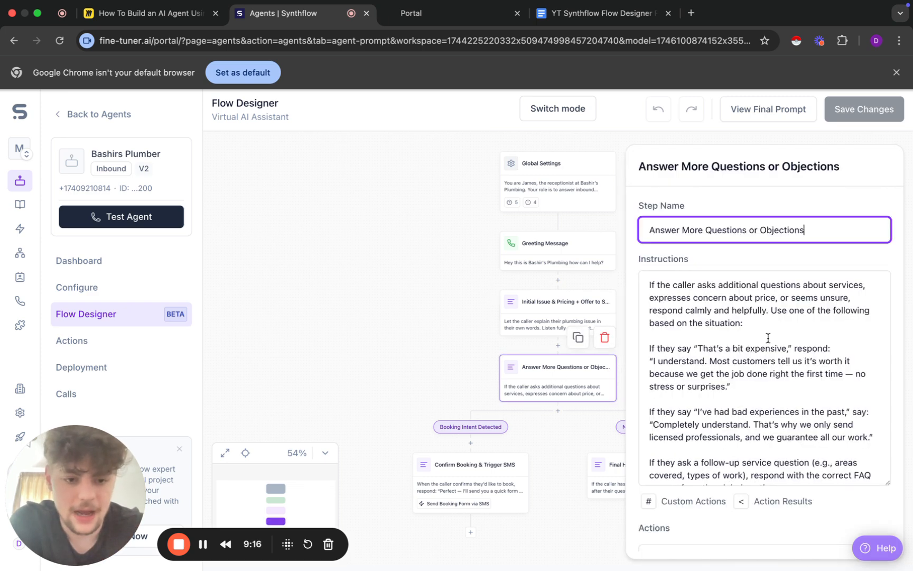
pyautogui.scroll(-3, 765, 401)
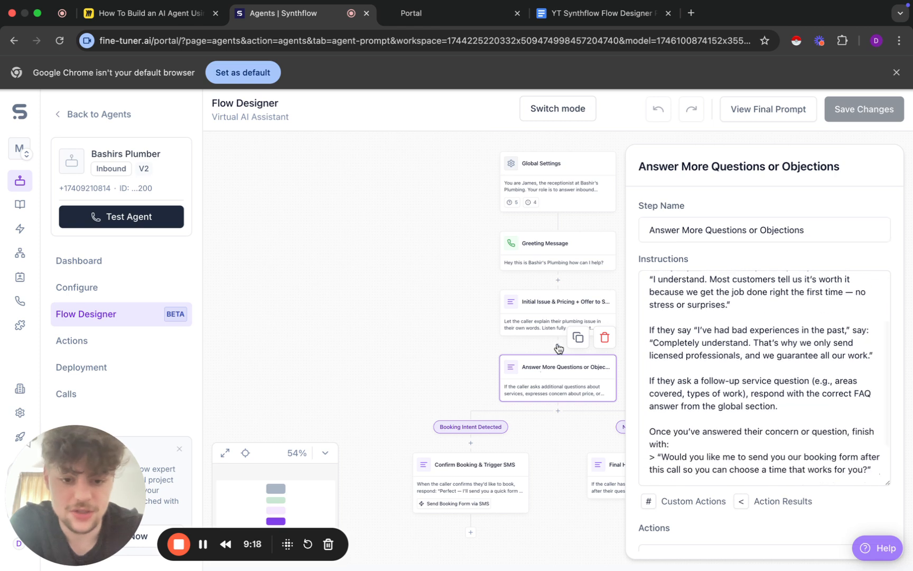
pyautogui.click(558, 346)
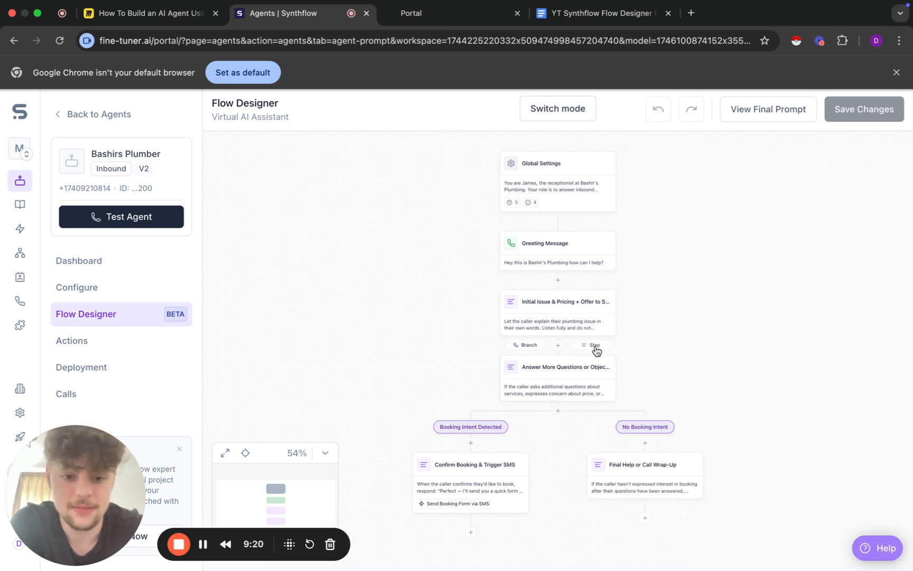
pyautogui.click(576, 396)
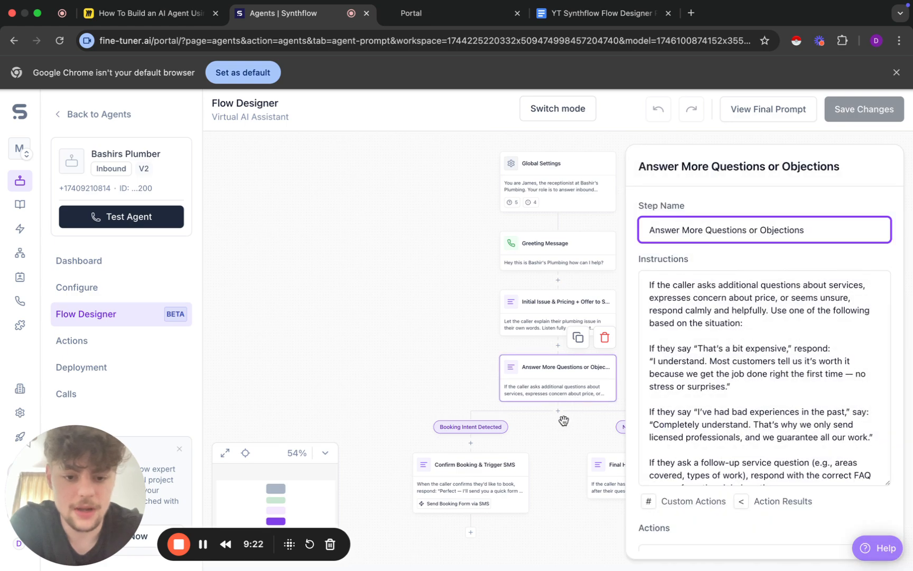
pyautogui.click(558, 411)
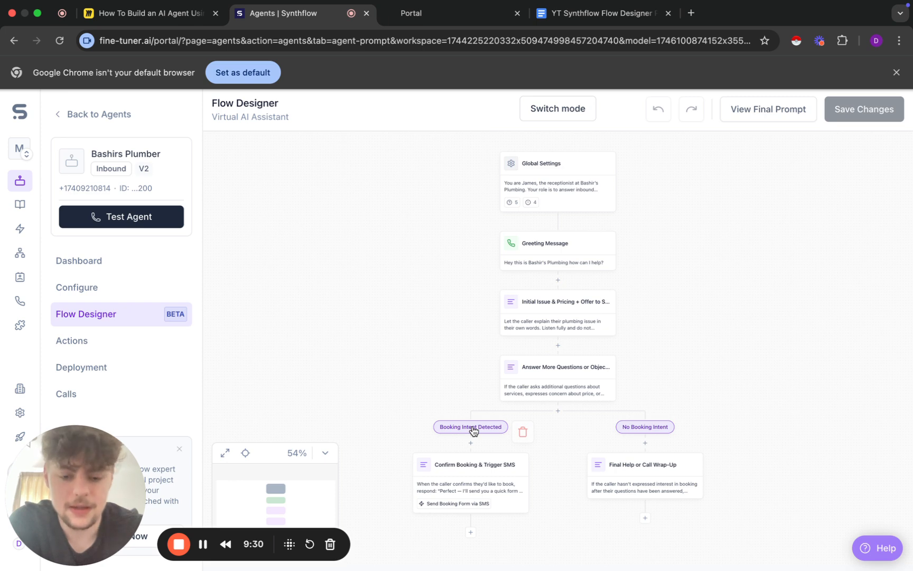
# Open the Booking Intent Detected branch and read its condition for when to go there.
pyautogui.click(473, 430)
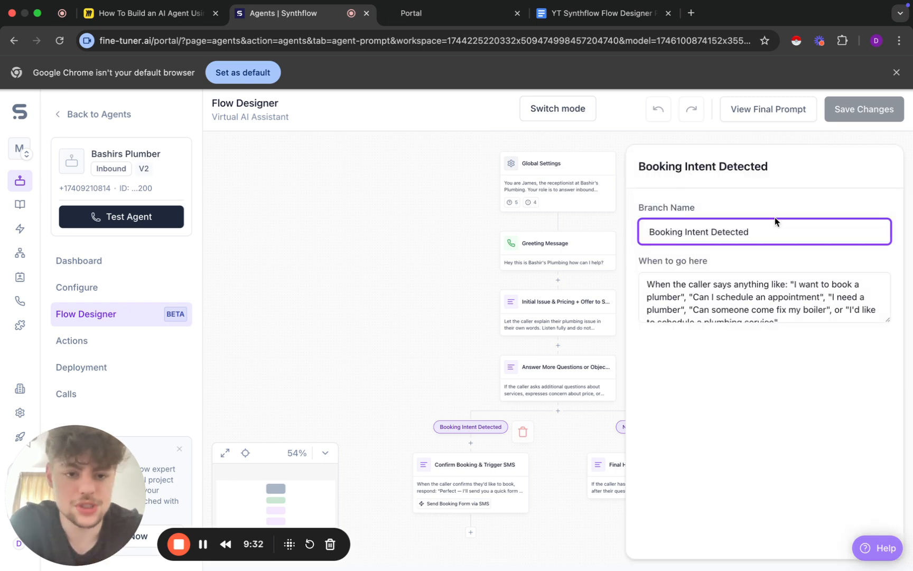
pyautogui.click(457, 431)
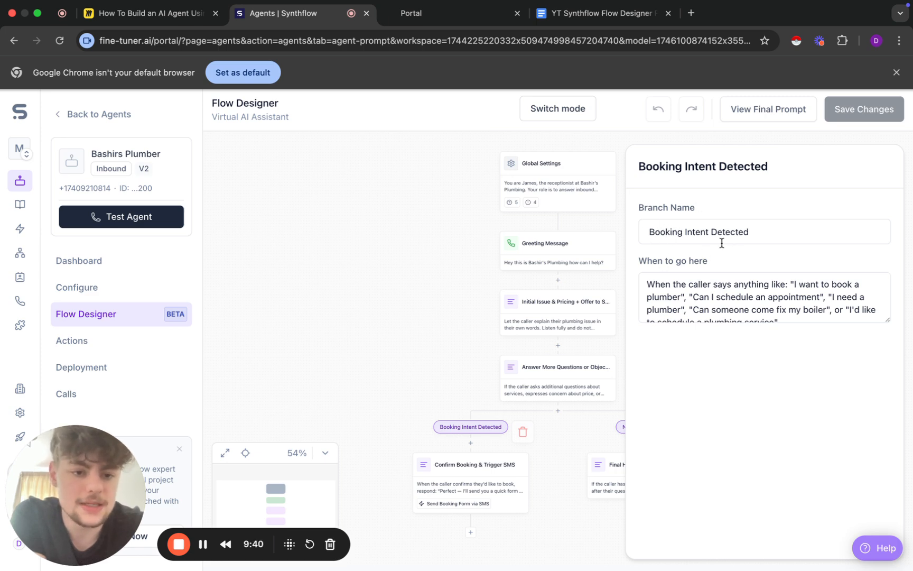
pyautogui.scroll(-2, 716, 285)
pyautogui.scroll(2, 716, 285)
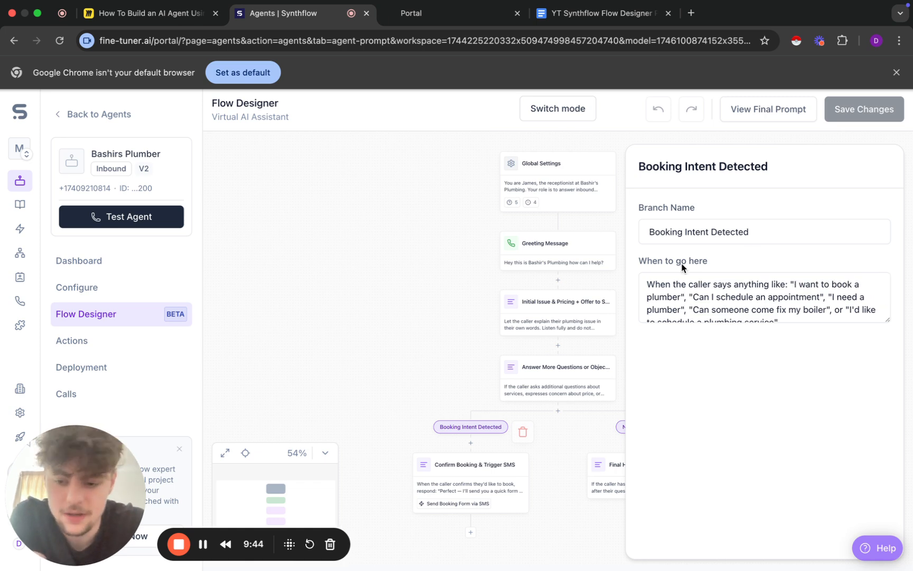
# Review the Booking Intent Detected section in the prompt document and return to the Synthflow flow.
pyautogui.click(586, 12)
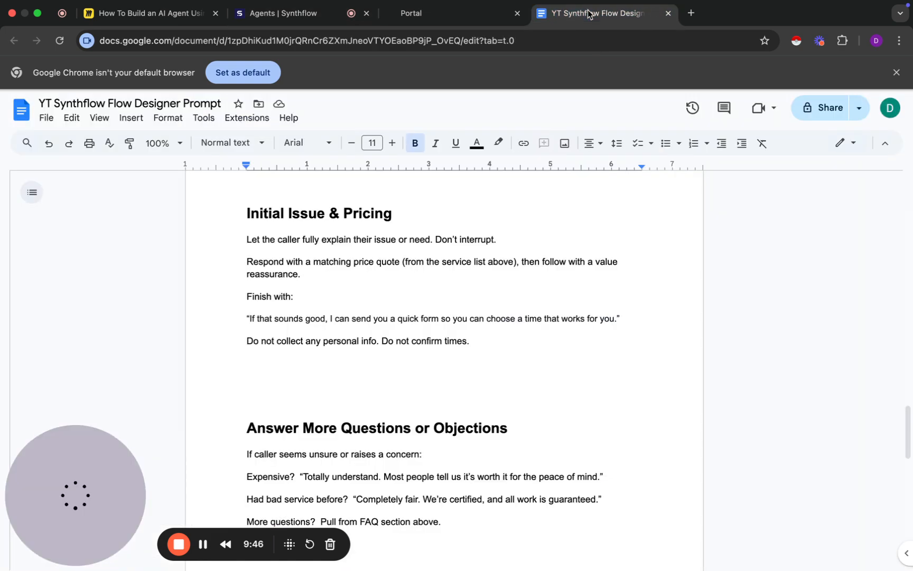
pyautogui.scroll(-3, 422, 396)
pyautogui.scroll(-5, 422, 395)
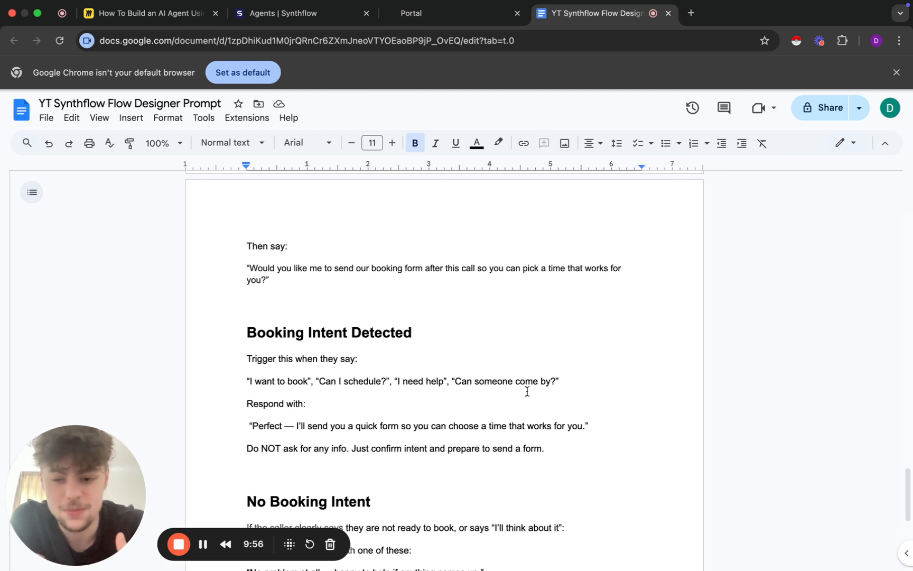
pyautogui.click(422, 13)
pyautogui.click(260, 16)
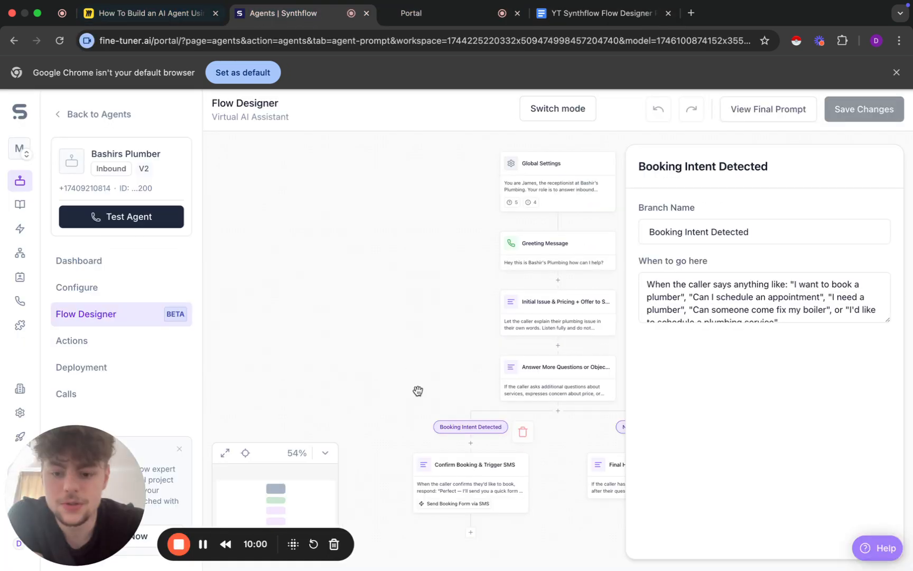
# Examine the Confirm Booking & Trigger SMS step's instructions and its attached Send Booking Form via SMS action.
pyautogui.click(465, 480)
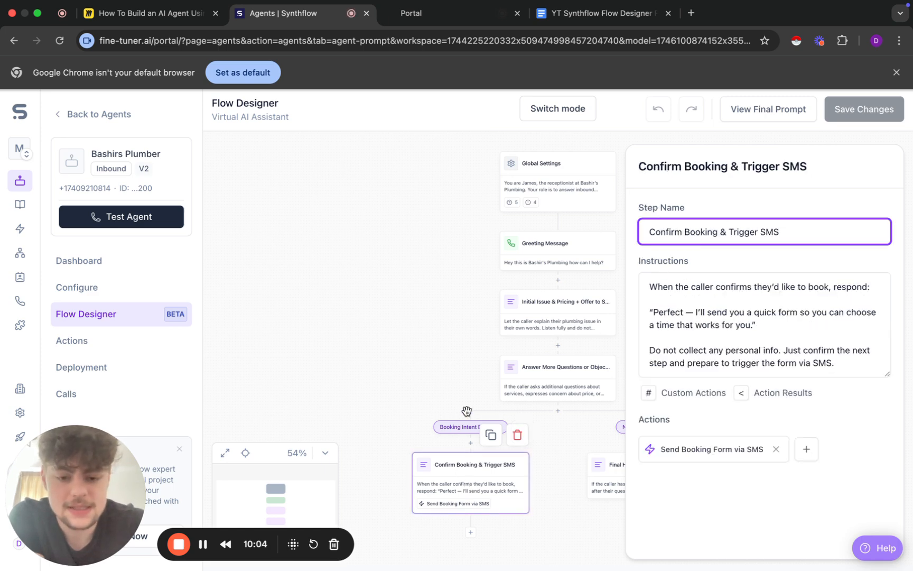
pyautogui.click(470, 444)
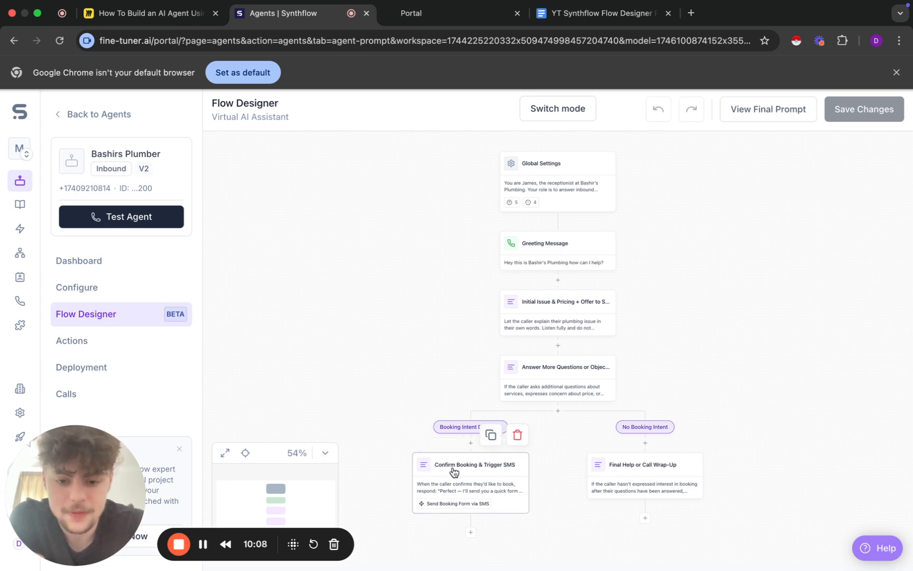
pyautogui.click(482, 470)
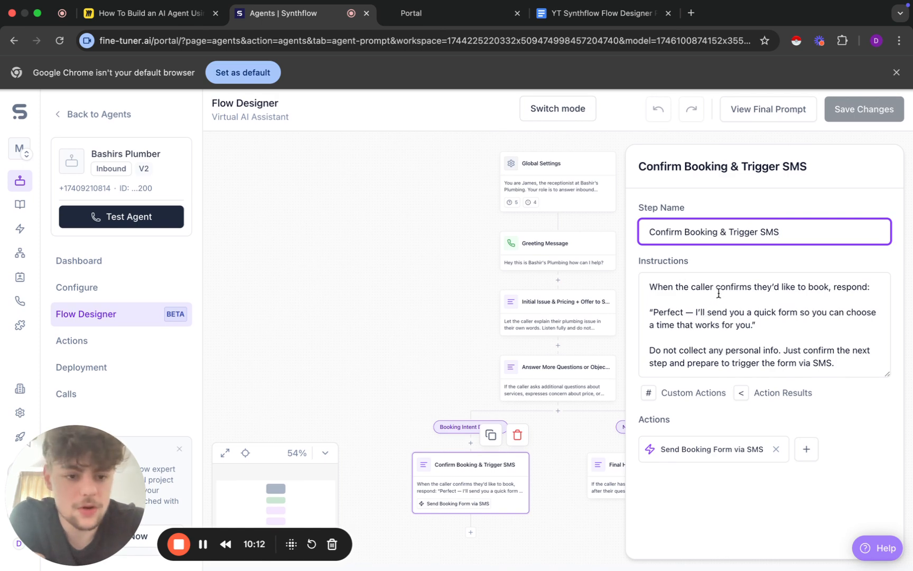
# Review the No Booking Intent section in the prompt document and return to the Synthflow flow.
pyautogui.click(599, 23)
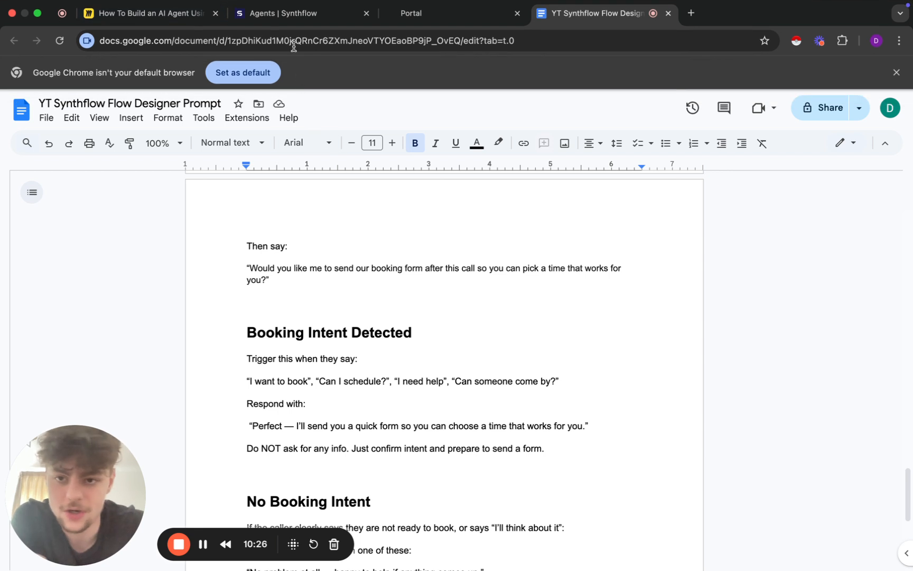
pyautogui.scroll(-3, 377, 436)
pyautogui.scroll(-3, 378, 436)
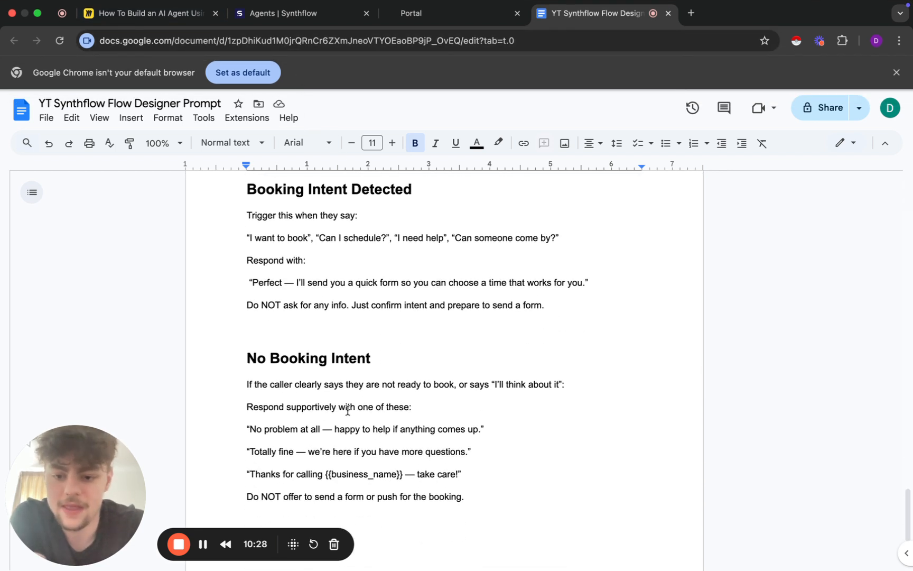
pyautogui.click(298, 16)
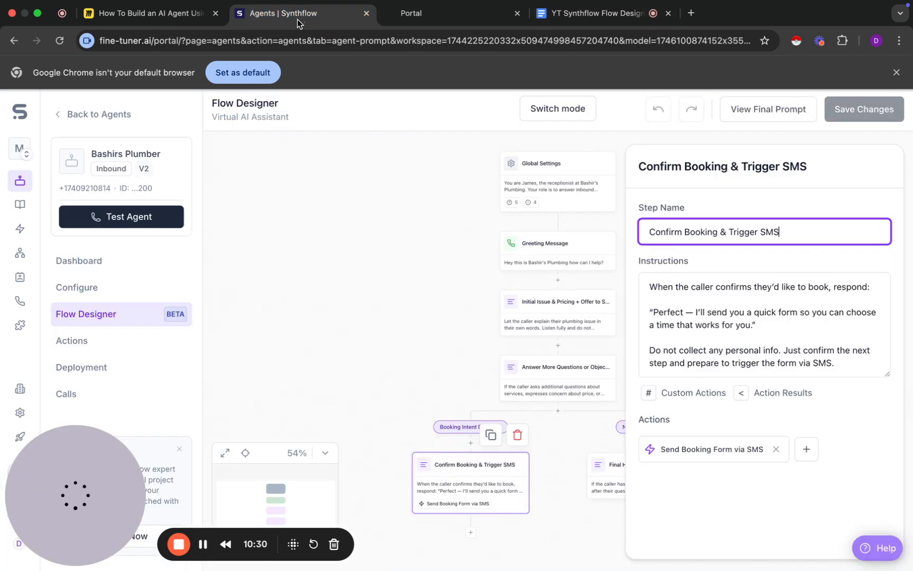
# Open the No Booking Intent branch, read its full condition for when to go there, and close its details.
pyautogui.click(620, 429)
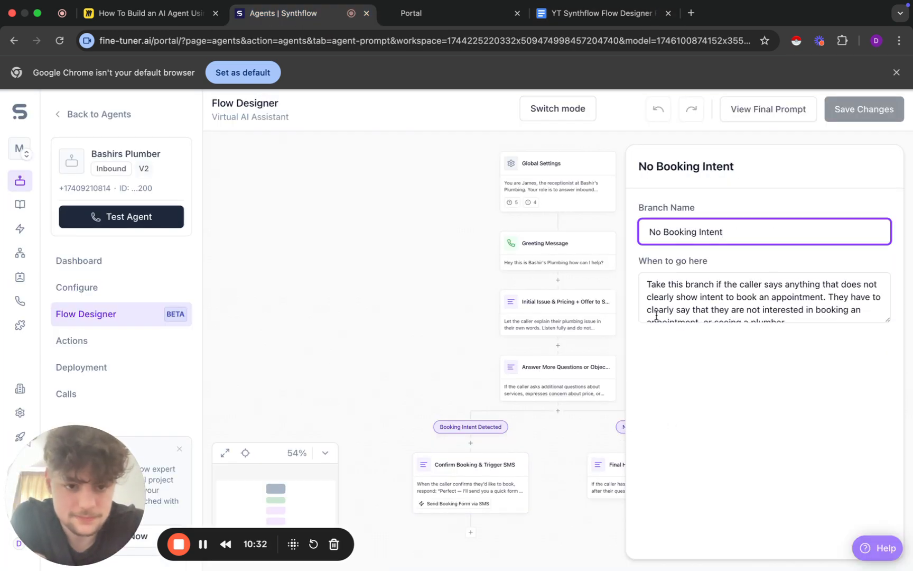
pyautogui.scroll(-1, 714, 308)
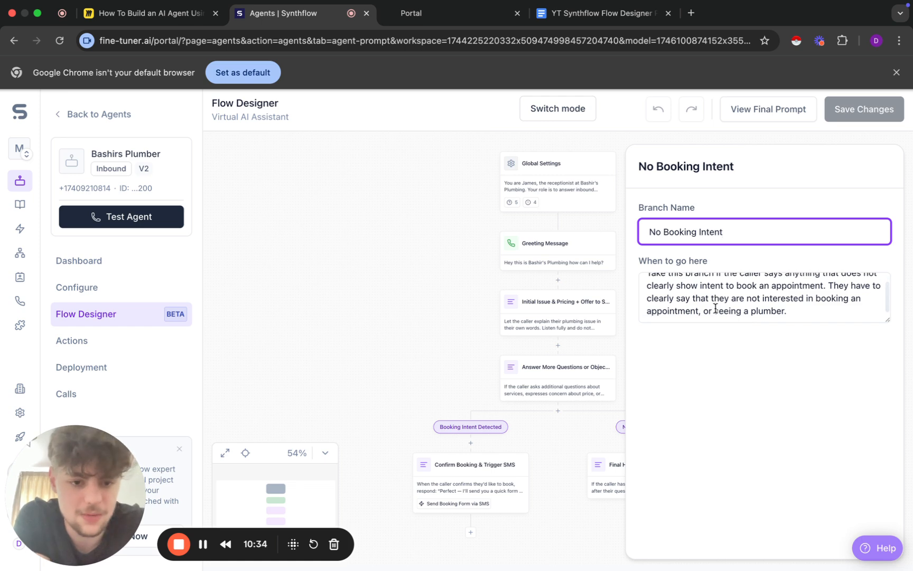
pyautogui.scroll(1, 715, 308)
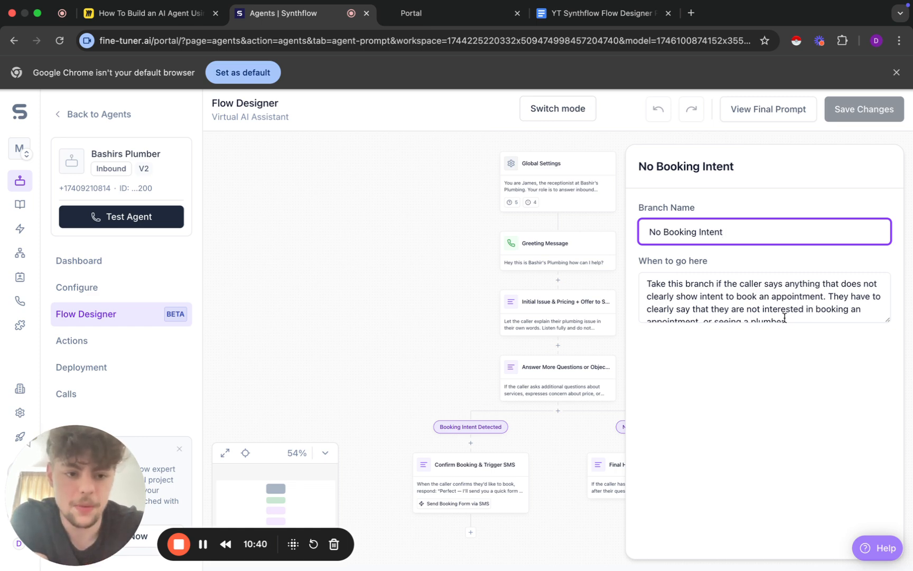
pyautogui.scroll(-1, 784, 315)
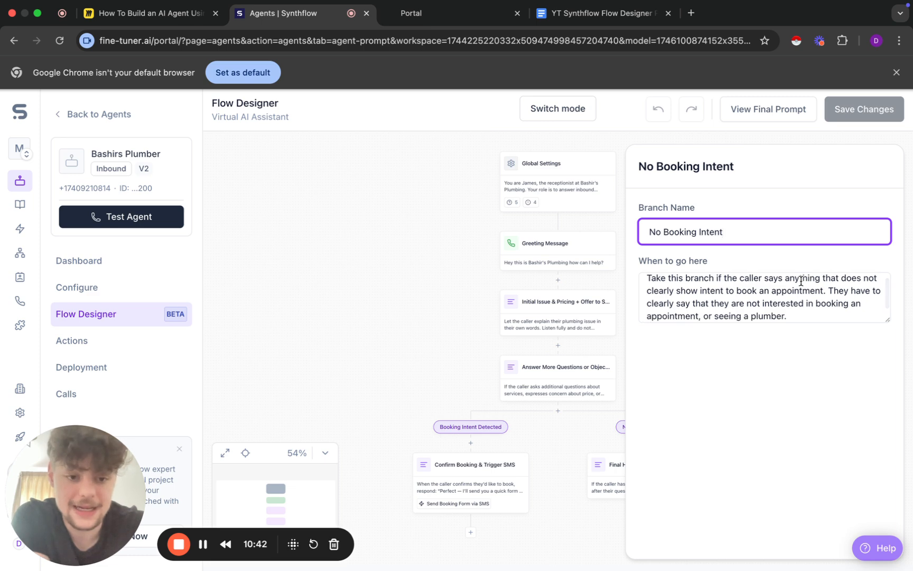
pyautogui.click(404, 355)
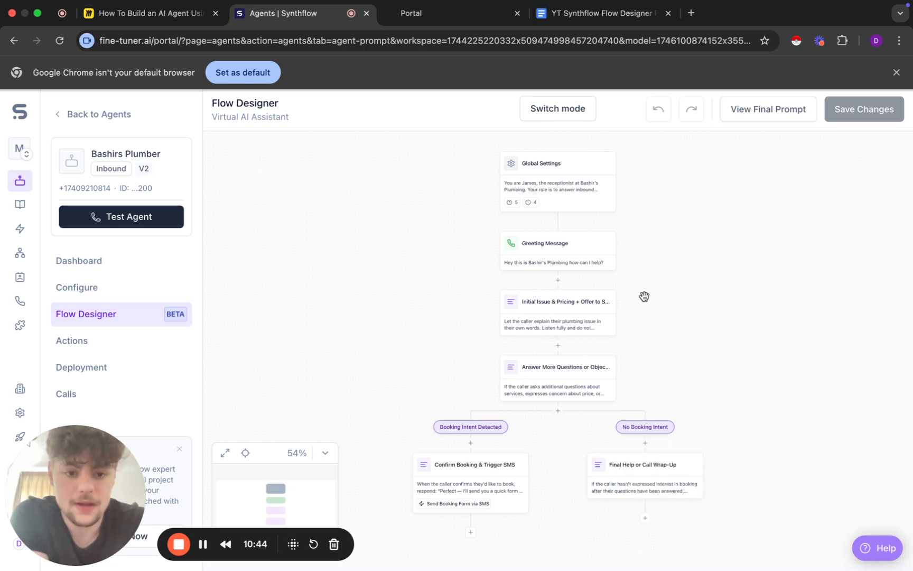
# Compare the Final Help or Call Wrap-Up step's instructions with the prompt document's No Booking Intent section, and close the step's details.
pyautogui.click(645, 486)
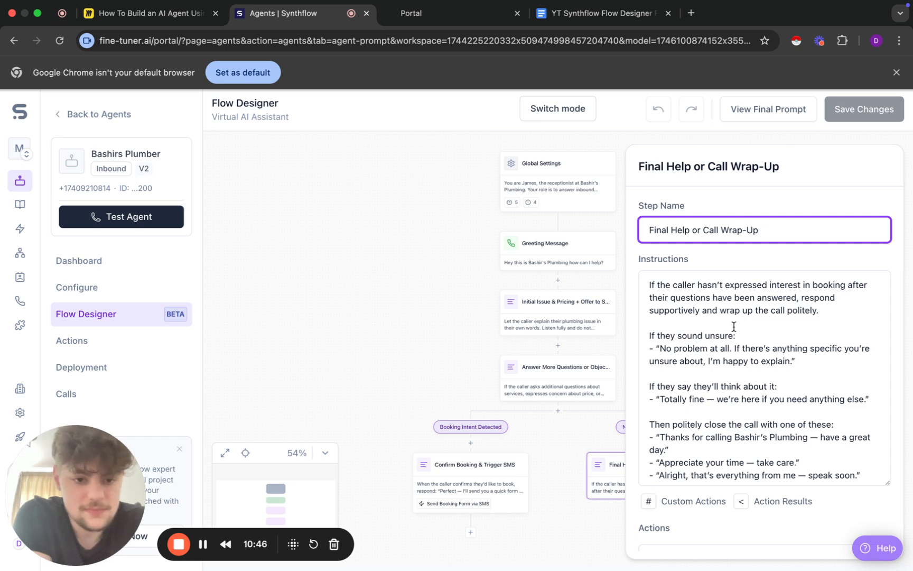
pyautogui.scroll(-1, 731, 326)
pyautogui.click(616, 16)
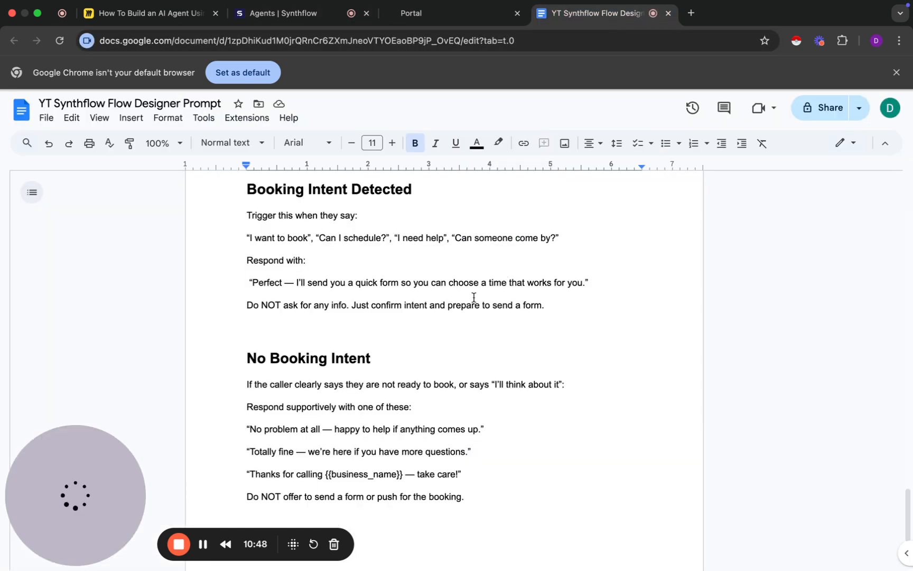
pyautogui.scroll(-1, 377, 397)
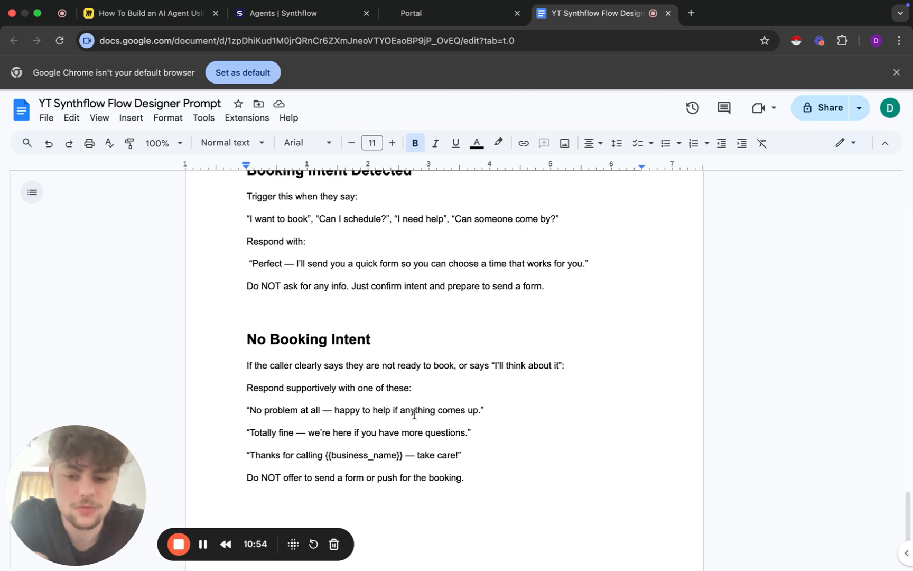
pyautogui.click(306, 20)
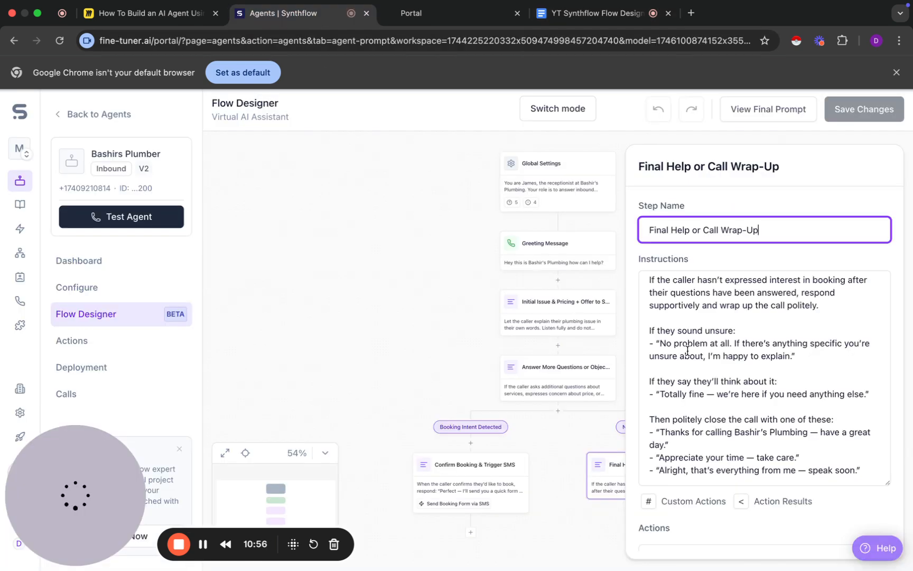
pyautogui.scroll(-2, 734, 419)
pyautogui.scroll(2, 734, 419)
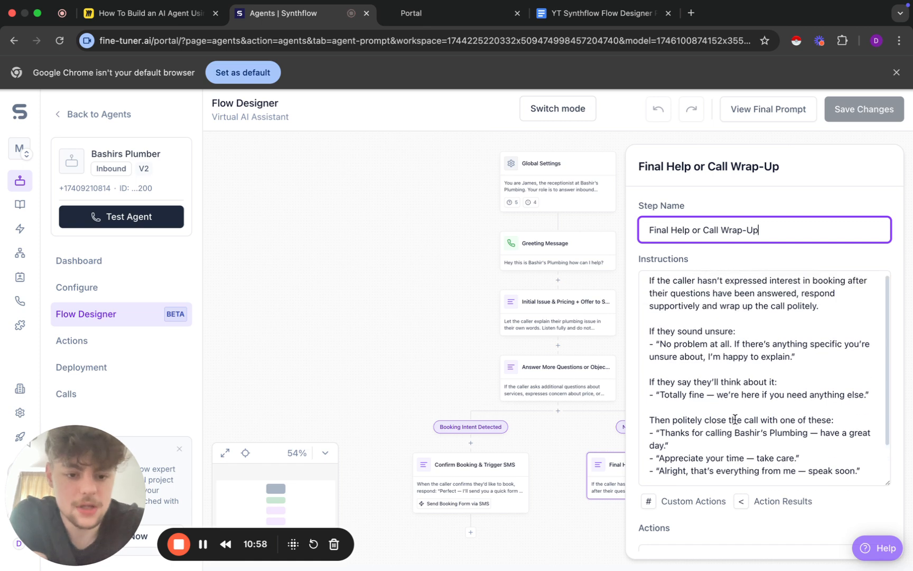
pyautogui.click(393, 300)
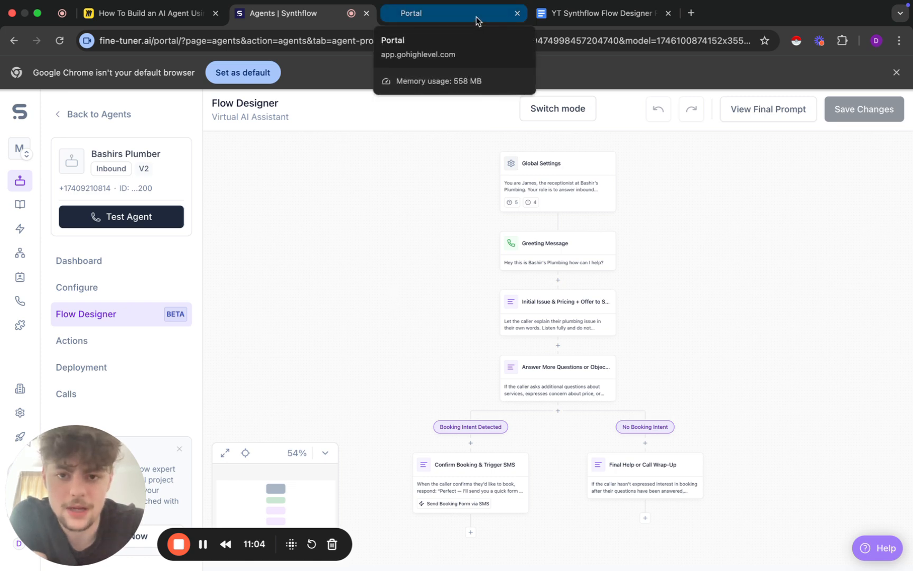
# Switch to the GoHighLevel portal and allow its phone system to use the microphone this time.
pyautogui.click(475, 16)
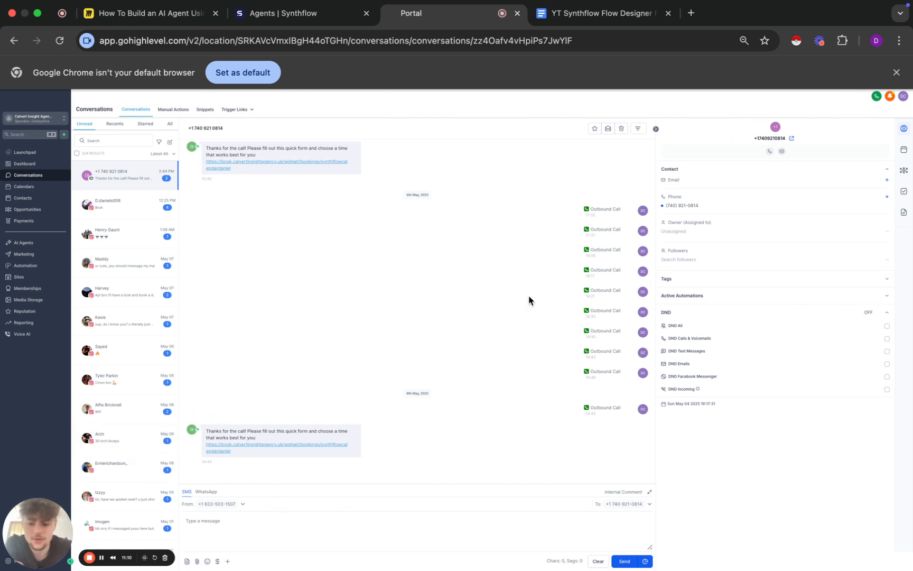
pyautogui.click(876, 96)
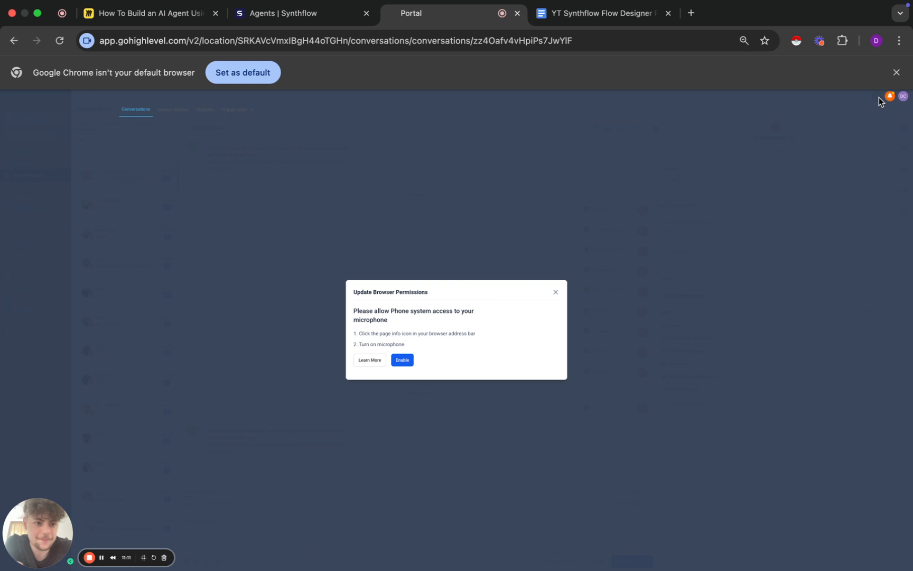
pyautogui.click(403, 362)
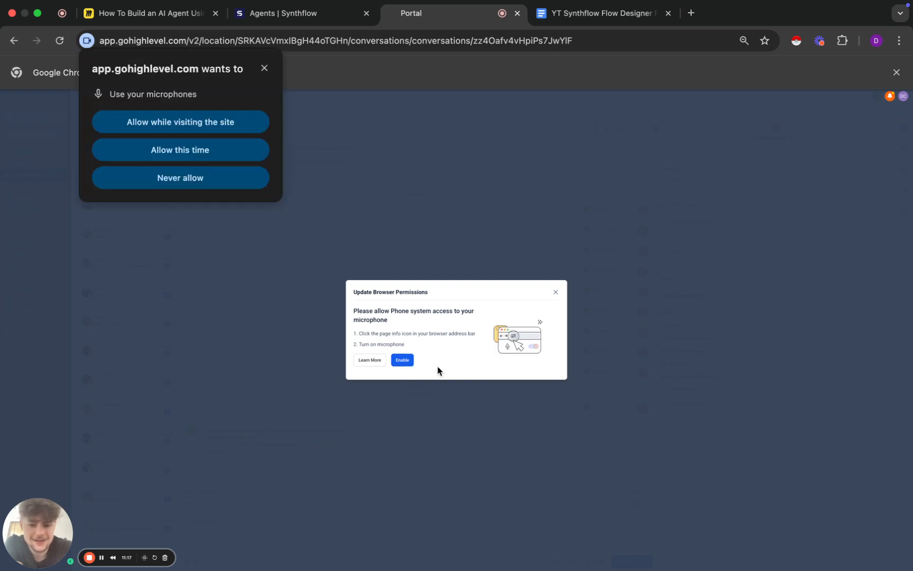
pyautogui.click(187, 142)
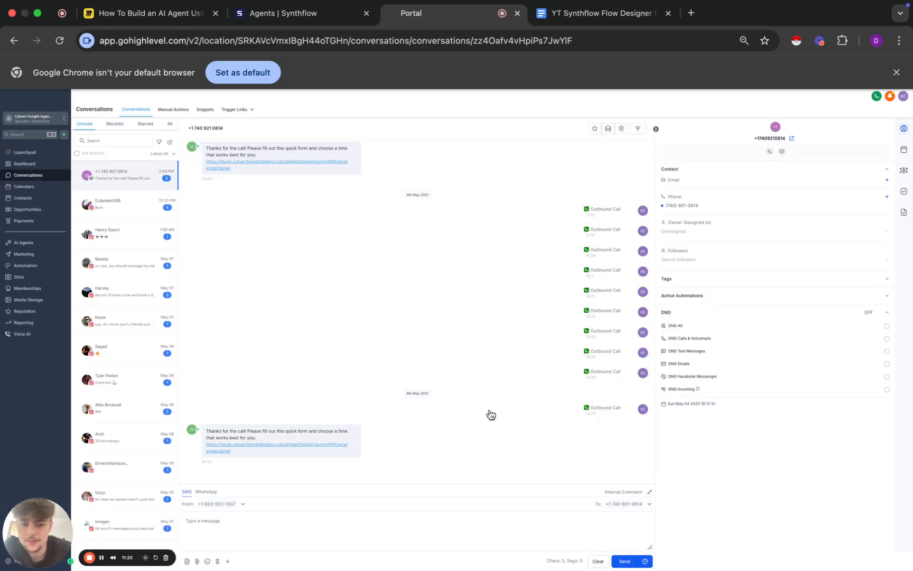
# Call the AI agent's phone number from the most recent entry in the portal's call history, raising the system volume.
pyautogui.click(876, 96)
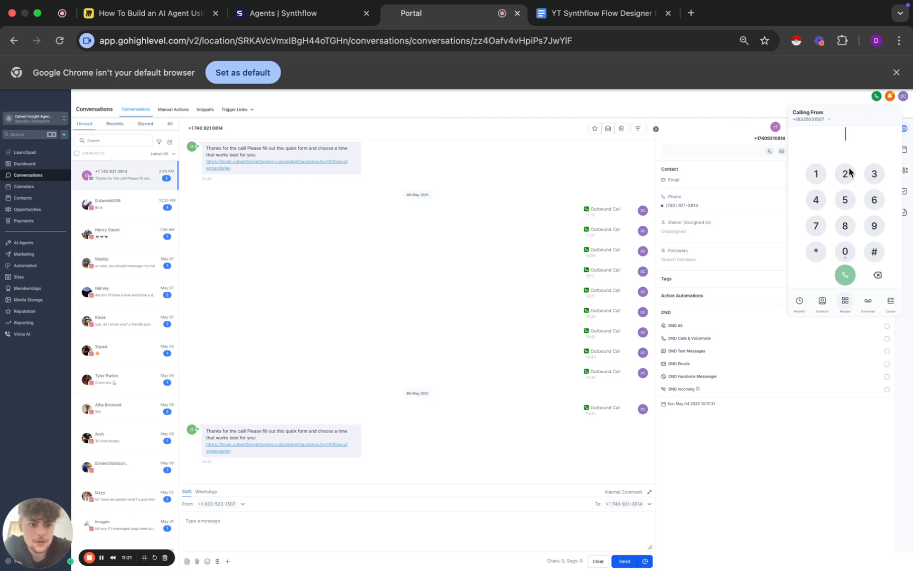
pyautogui.click(796, 309)
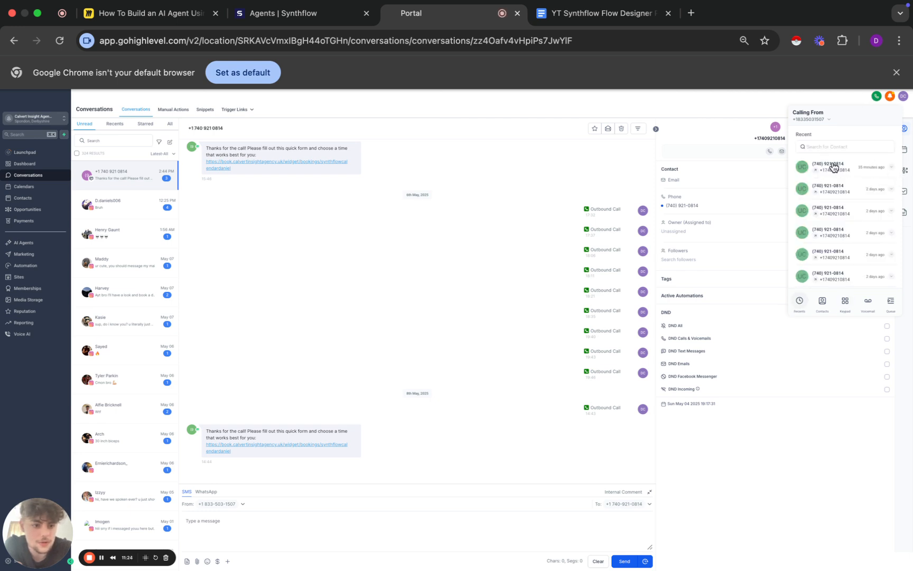
pyautogui.click(835, 169)
pyautogui.press('XF86AudioRaiseVolume')
pyautogui.press('XF86AudioRaiseVolume')
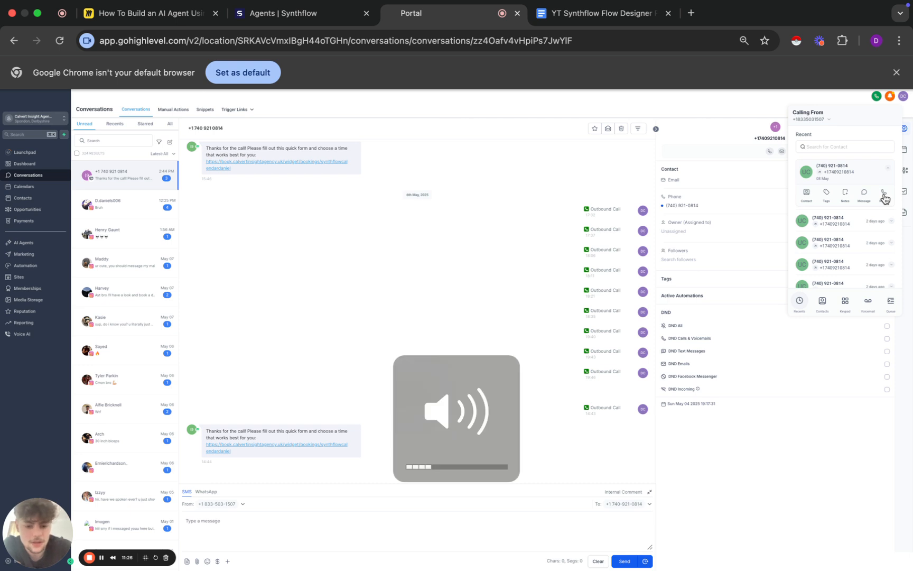
pyautogui.click(883, 194)
# Adjust the system volume so the AI agent can be heard during the test call.
pyautogui.press('XF86AudioRaiseVolume')
pyautogui.press('XF86AudioRaiseVolume')
pyautogui.press('XF86AudioRaiseVolume')
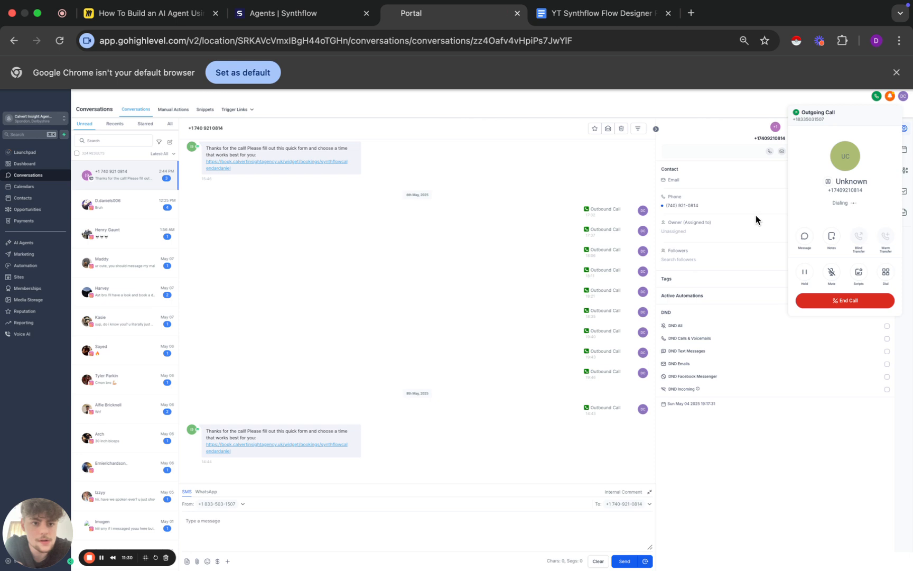
pyautogui.press('XF86AudioLowerVolume')
pyautogui.press('XF86AudioLowerVolume')
pyautogui.press('XF86AudioLowerVolume')
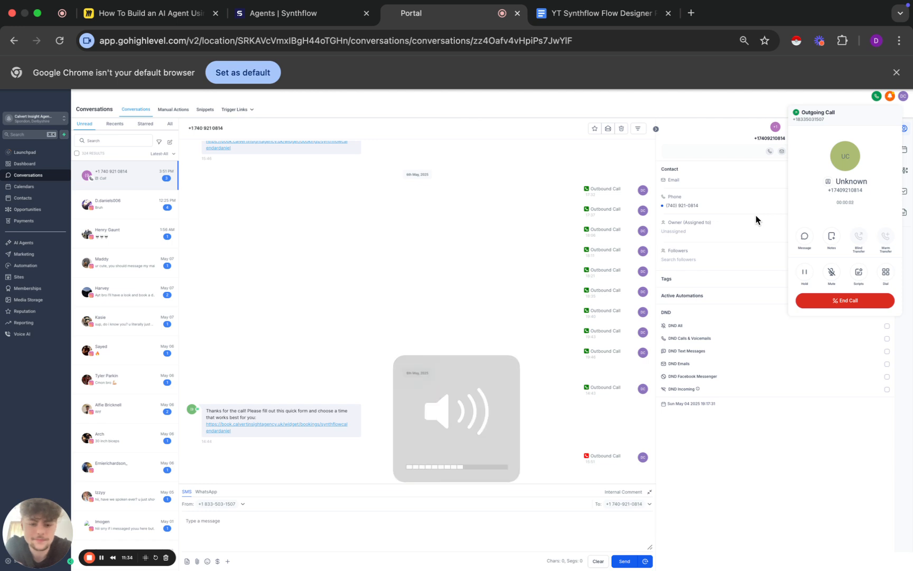
pyautogui.press('XF86AudioRaiseVolume')
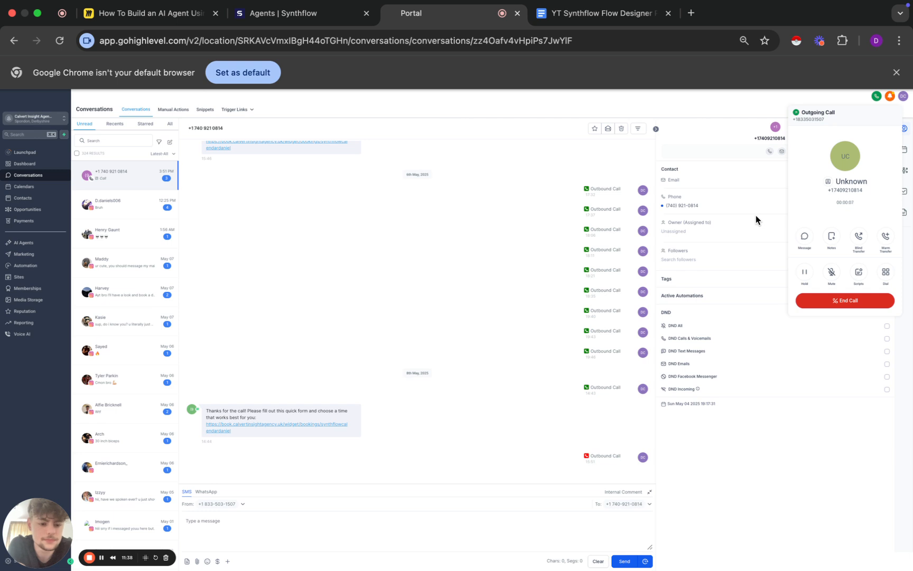
pyautogui.press('XF86AudioRaiseVolume')
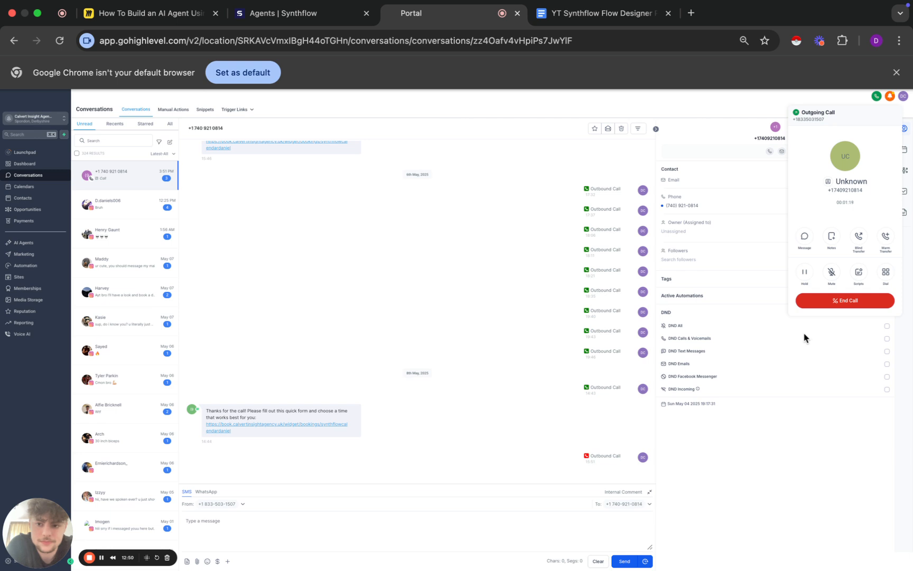
# End the test call, check the conversation for the booking form SMS, and return to the Synthflow flow.
pyautogui.click(845, 303)
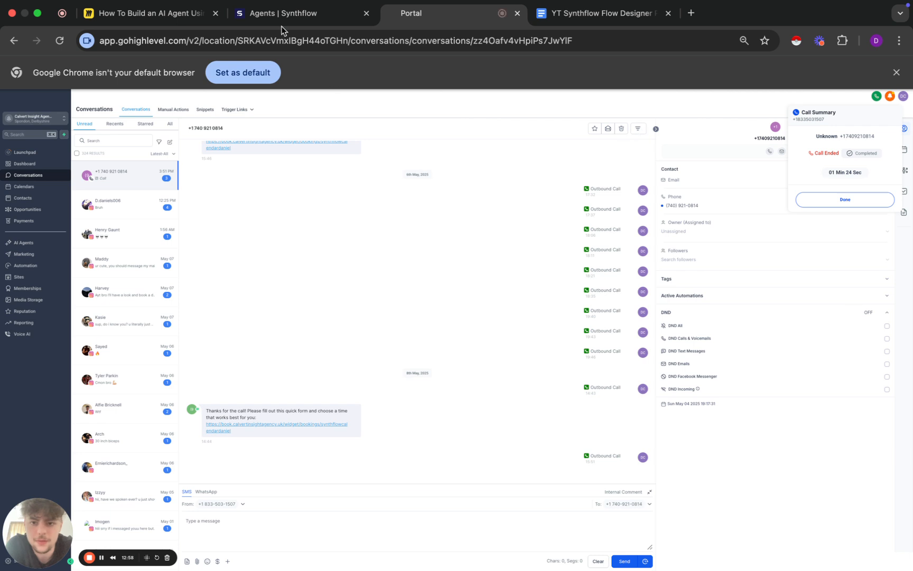
pyautogui.moveTo(300, 7)
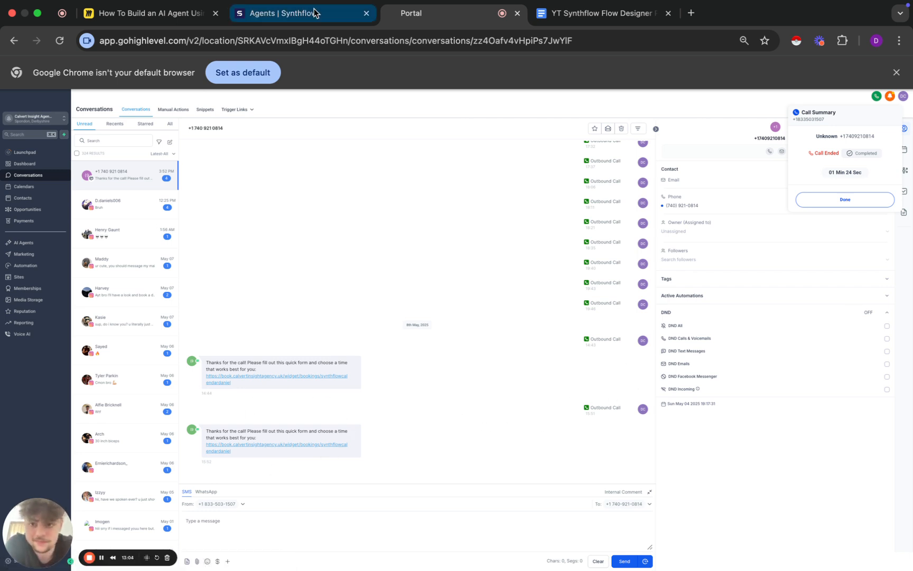
pyautogui.click(284, 11)
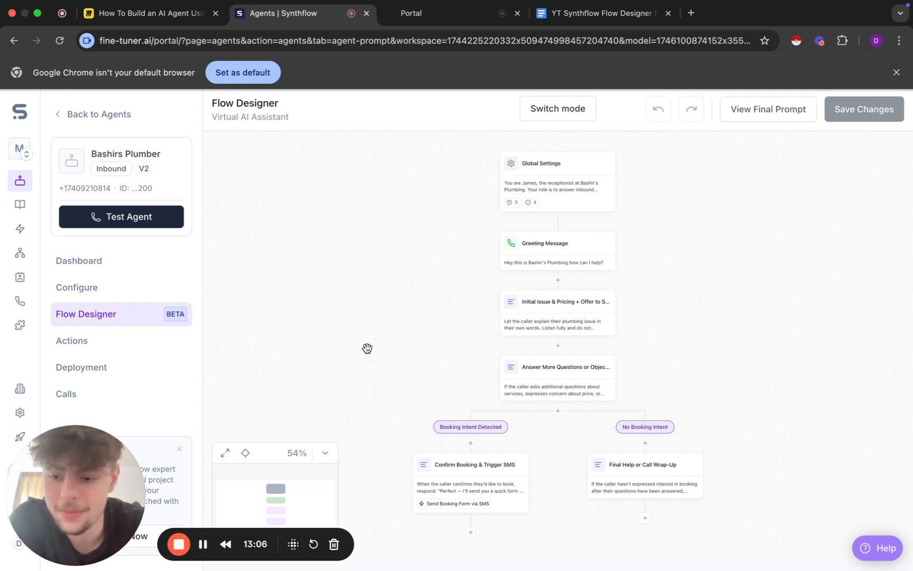